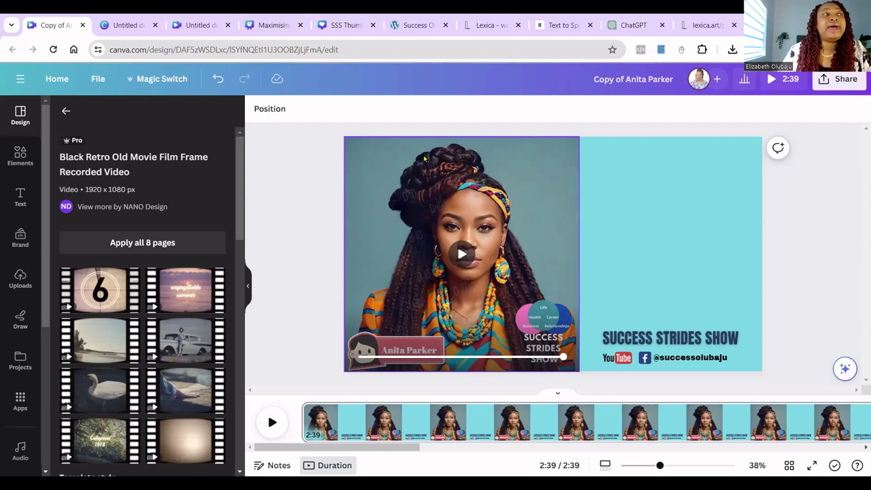
# - Switch to Lexica, close the opened image, and search for "an african woman without earings but beautiful"
pyautogui.click(701, 26)
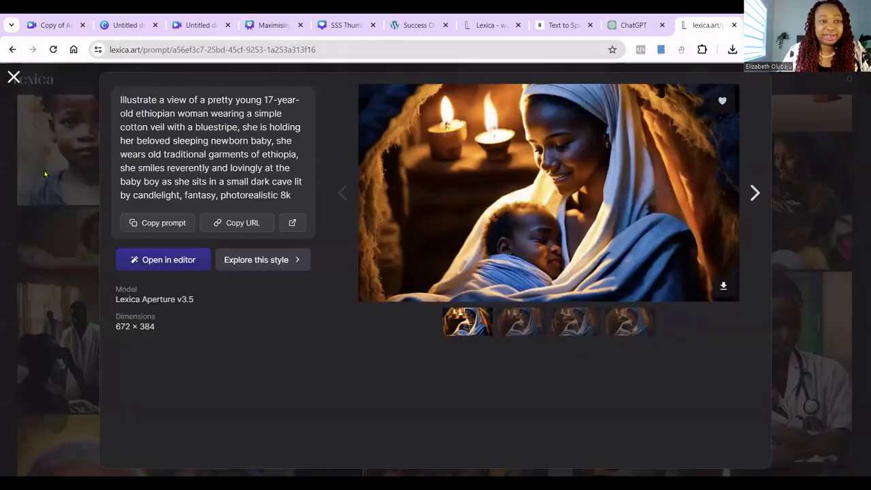
pyautogui.click(14, 77)
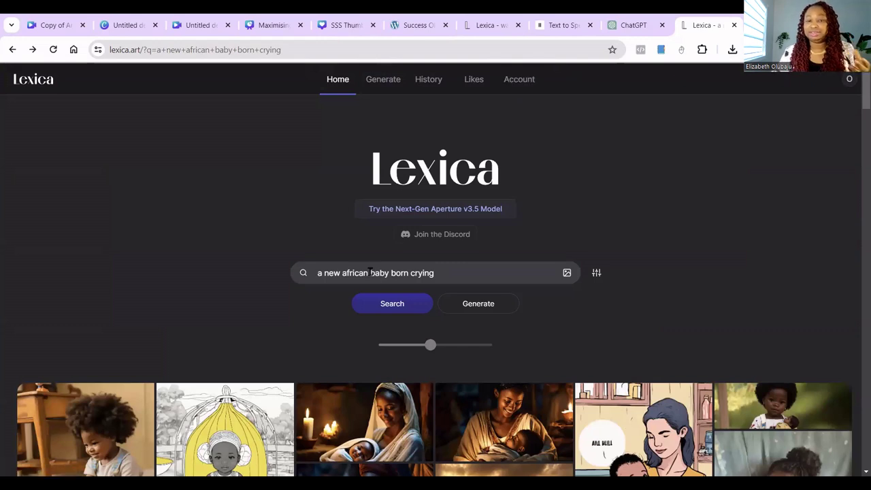
pyautogui.click(318, 272)
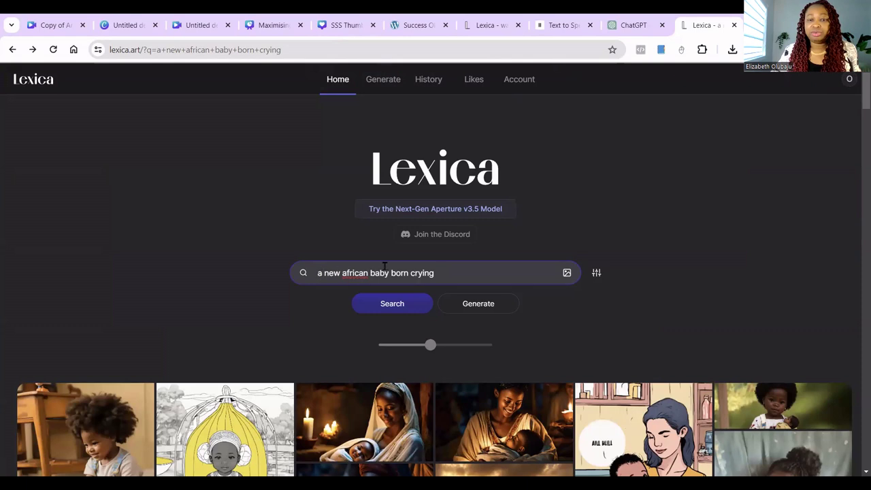
pyautogui.moveTo(317, 272); pyautogui.dragTo(451, 273)
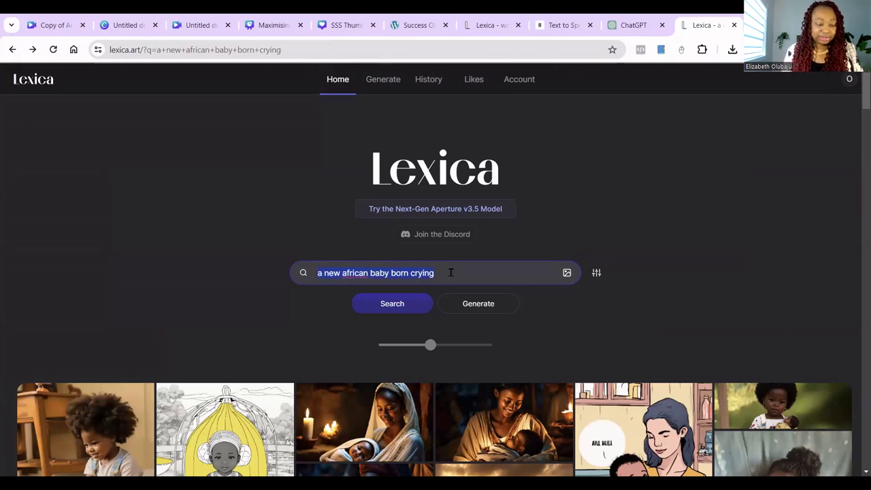
pyautogui.write('an african woman')
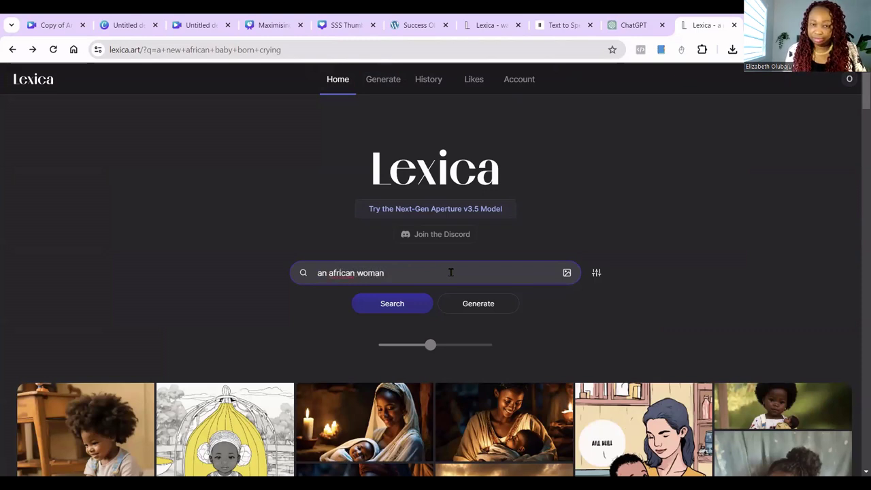
pyautogui.write(' with')
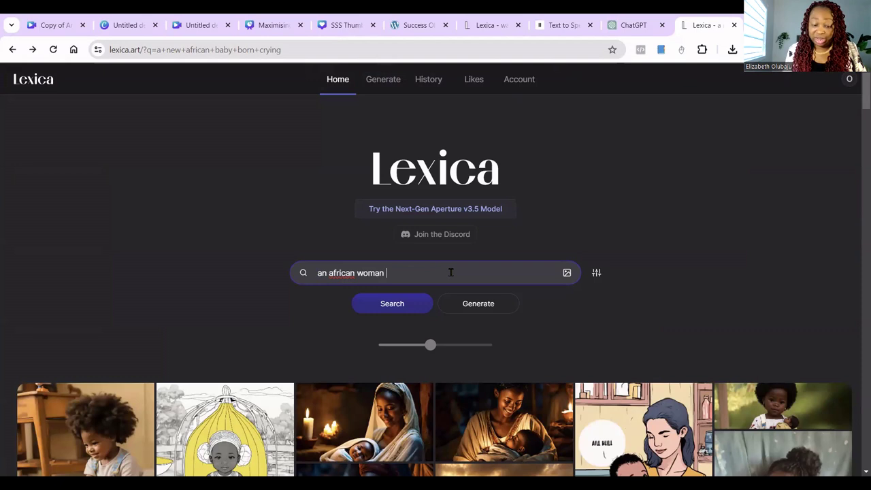
pyautogui.write('out')
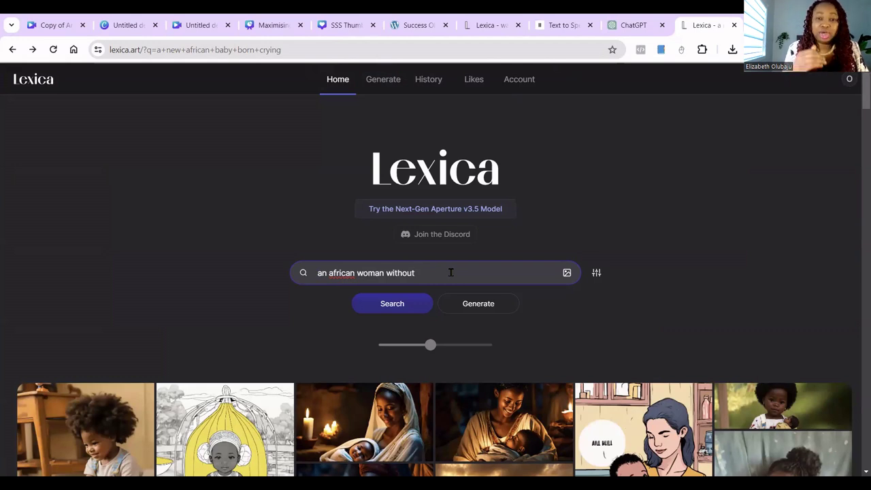
pyautogui.write(' earin')
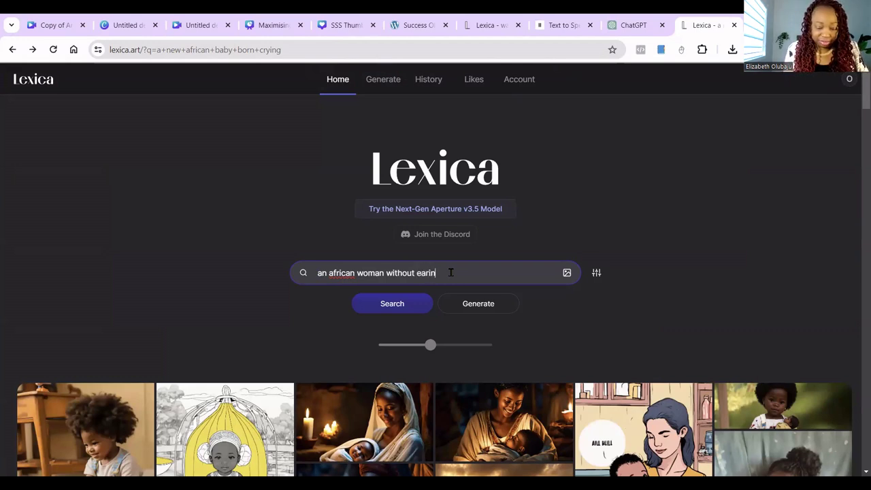
pyautogui.write('gs but be')
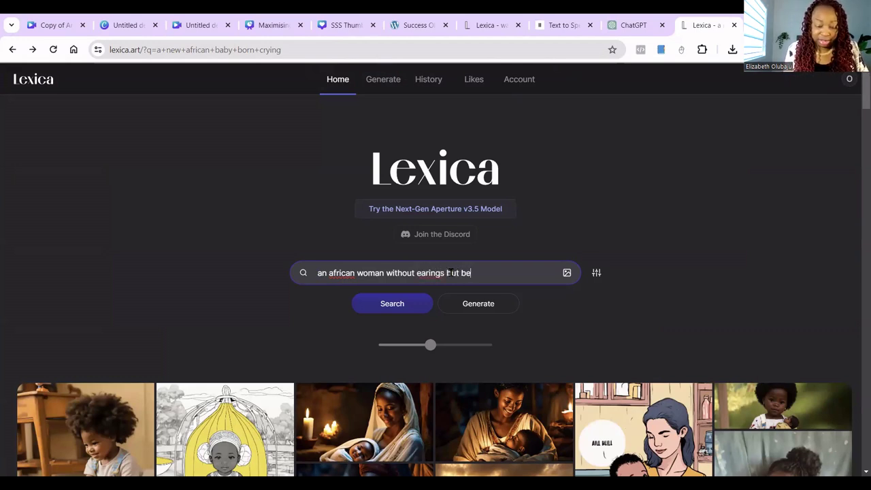
pyautogui.write('autifu')
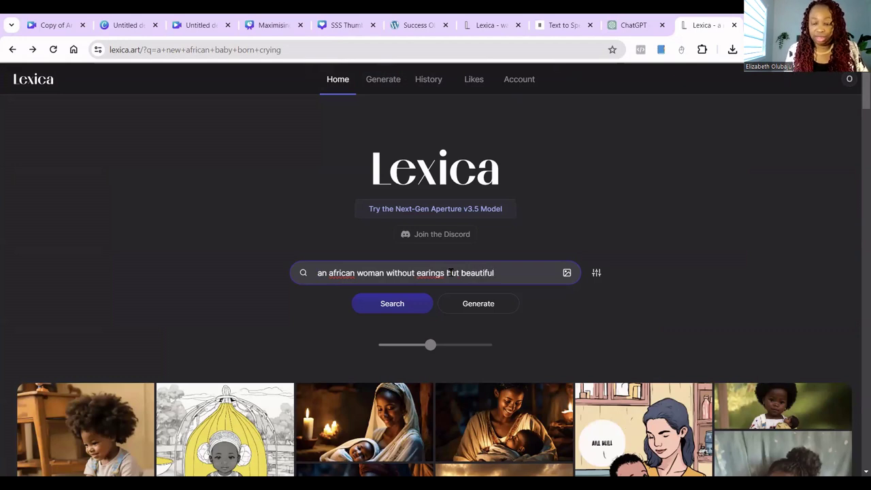
pyautogui.write('l')
pyautogui.press('Return')
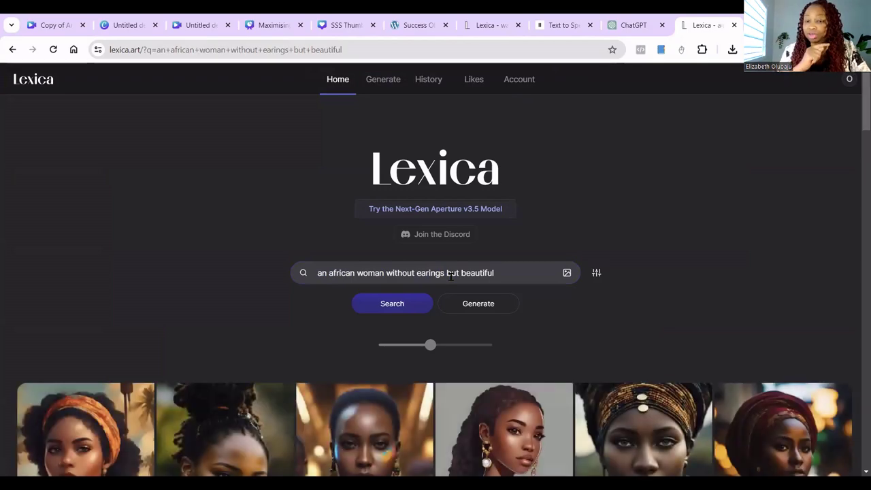
# - Examine the image results for a portrait of an African woman without earrings
pyautogui.scroll(-3, 462, 321)
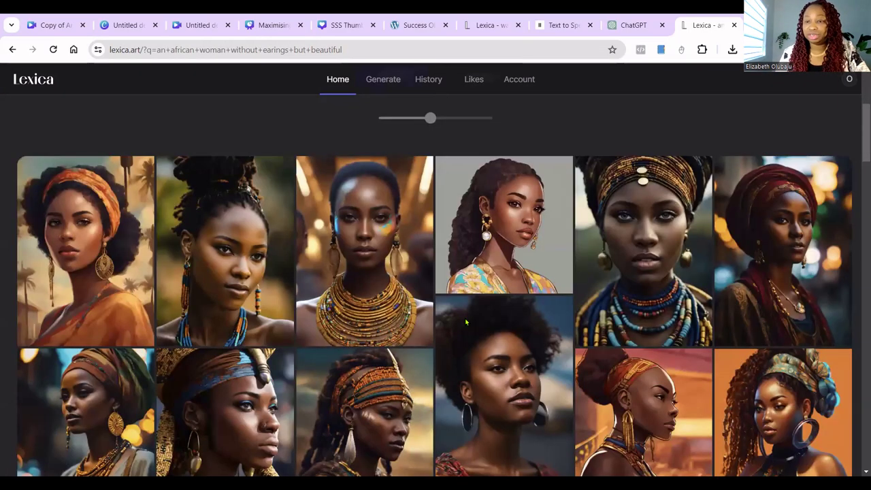
pyautogui.scroll(-3, 466, 322)
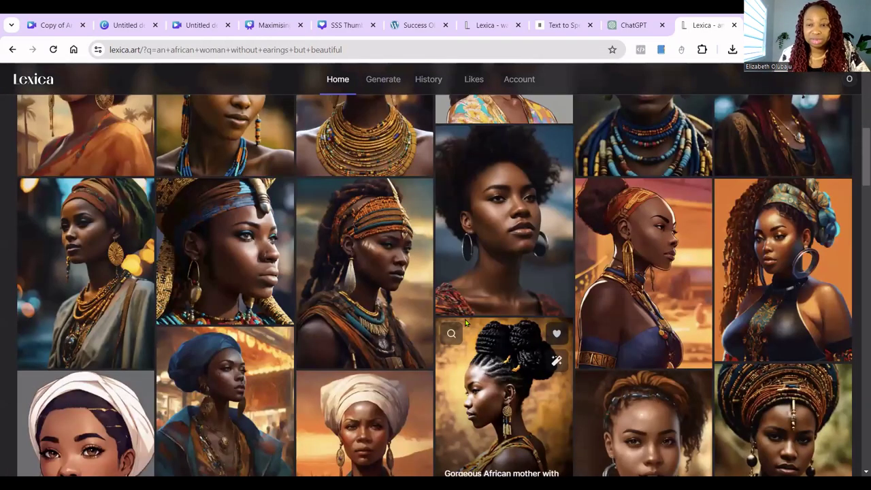
pyautogui.scroll(-10, 467, 322)
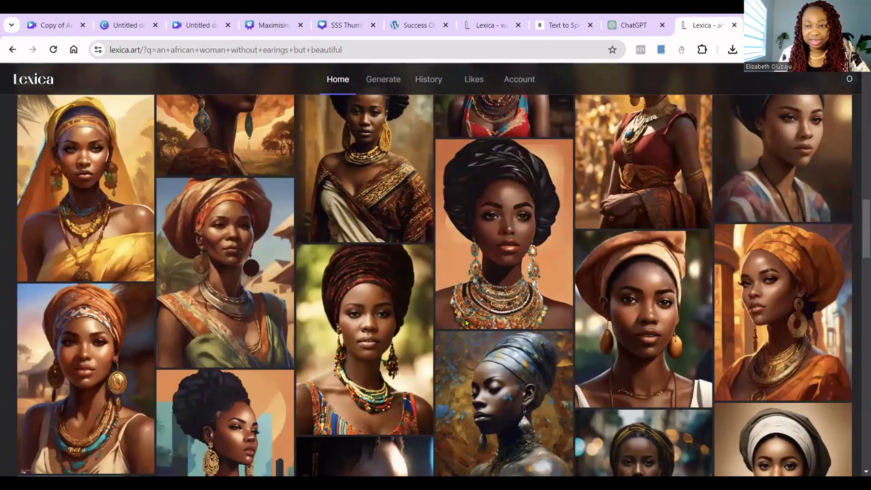
pyautogui.scroll(-5, 466, 323)
pyautogui.scroll(-5, 467, 325)
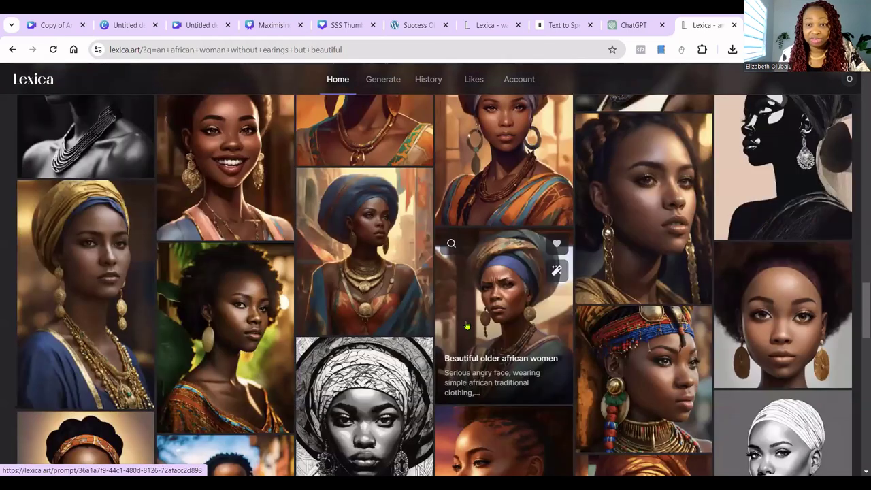
pyautogui.scroll(-5, 467, 325)
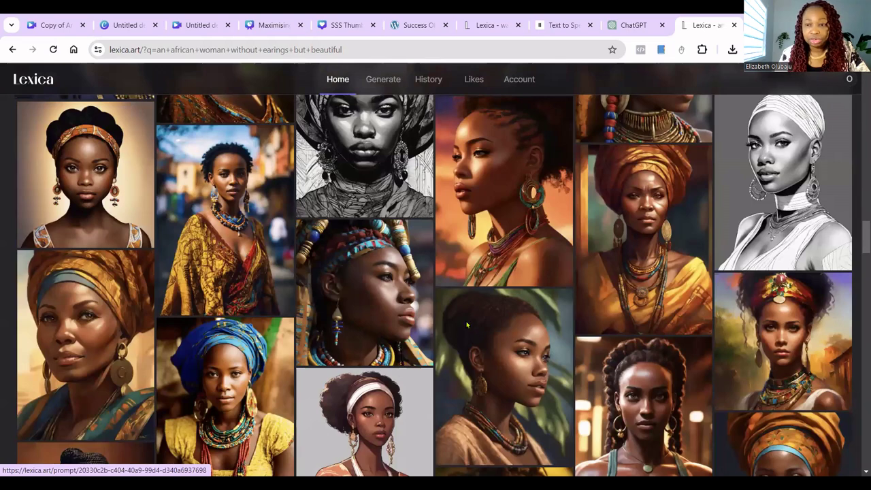
pyautogui.scroll(-5, 467, 326)
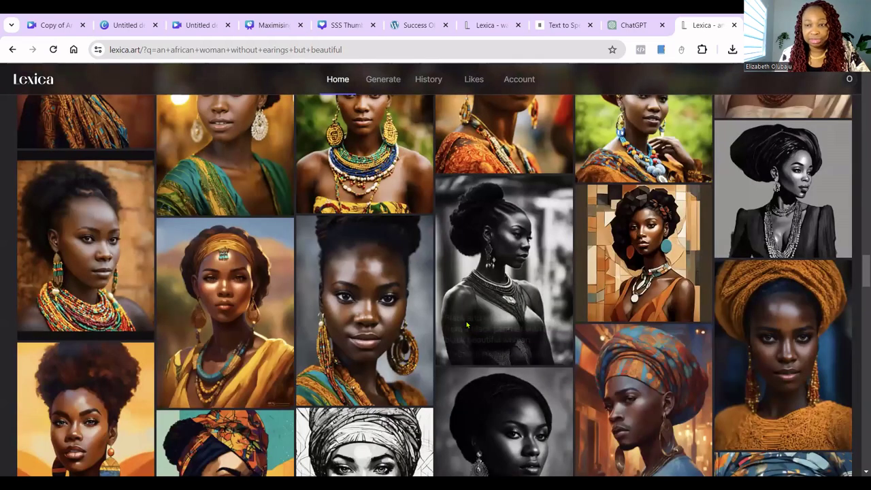
pyautogui.scroll(-5, 467, 326)
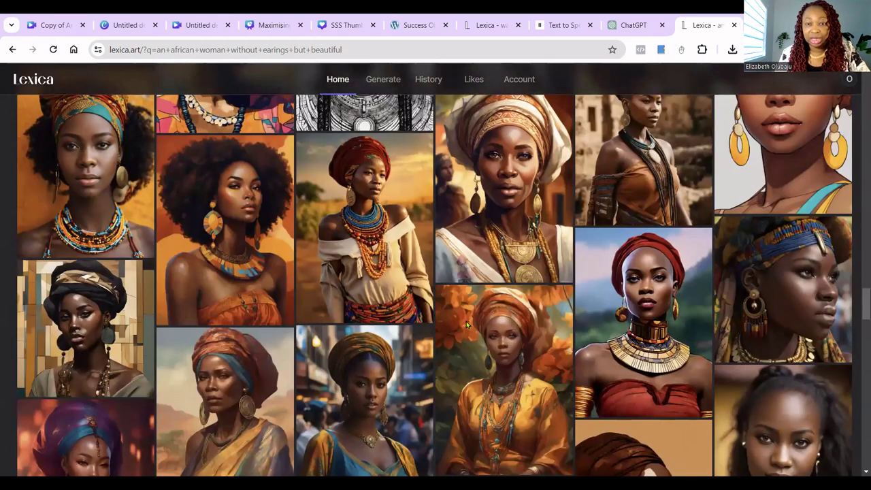
pyautogui.scroll(-5, 467, 326)
pyautogui.scroll(-5, 455, 312)
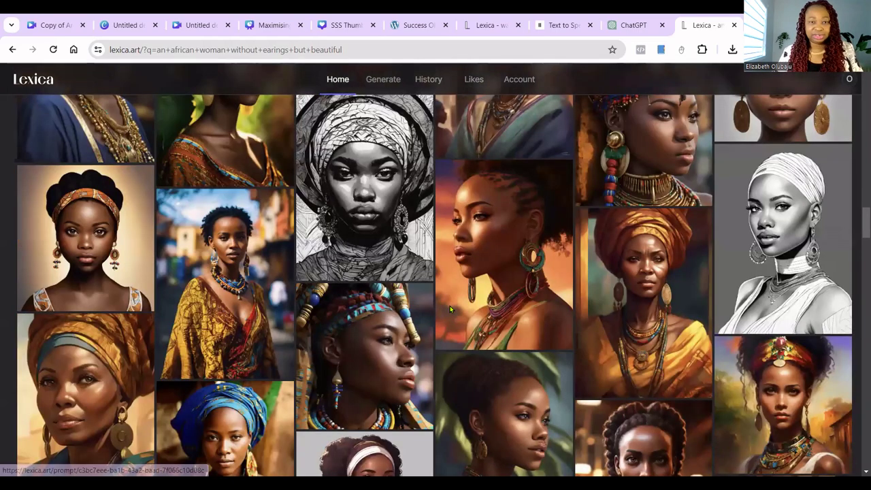
# - Refine the image search to "an natural african woman without earings but beautiful"
pyautogui.scroll(10, 449, 310)
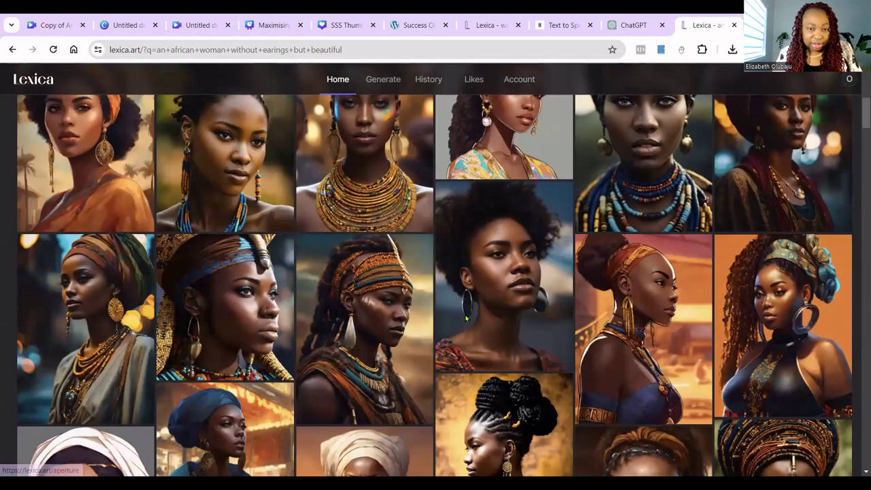
pyautogui.scroll(10, 395, 273)
pyautogui.scroll(2, 394, 272)
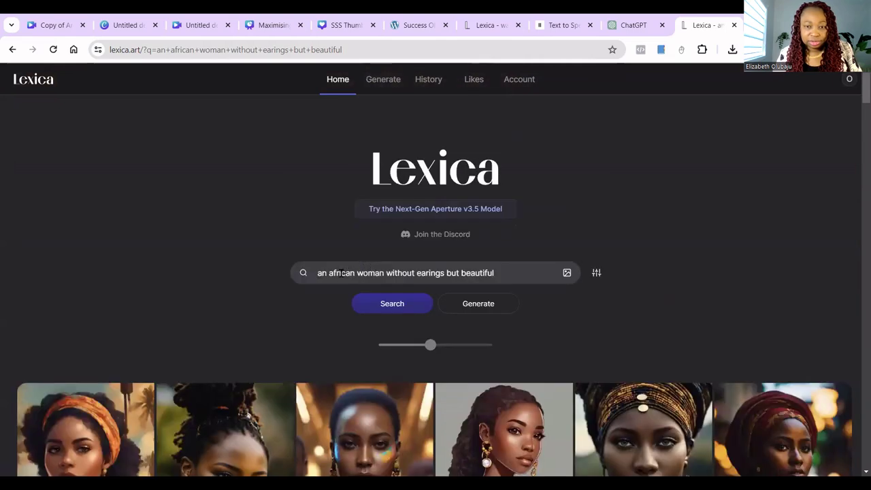
pyautogui.click(350, 275)
pyautogui.write('natural')
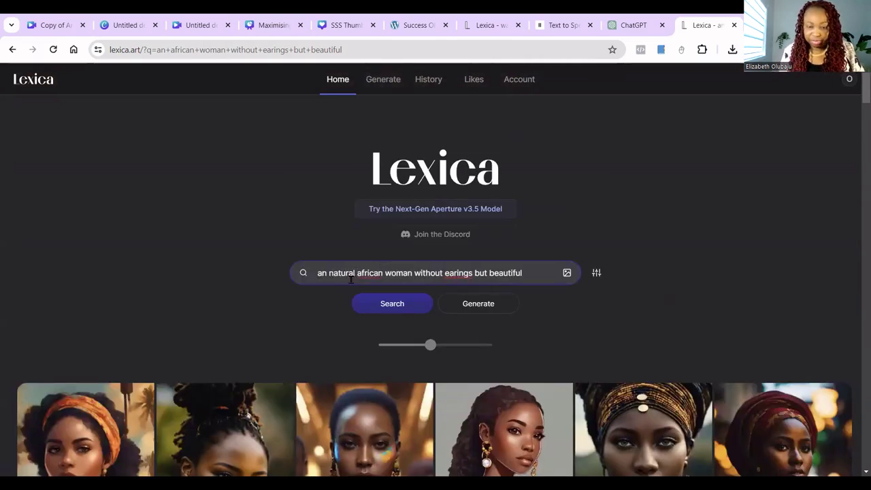
pyautogui.press('Return')
# - Browse the new results and open the portrait of the woman with a braided bun and brown-orange hoodie against autumn leaves
pyautogui.scroll(-5, 457, 327)
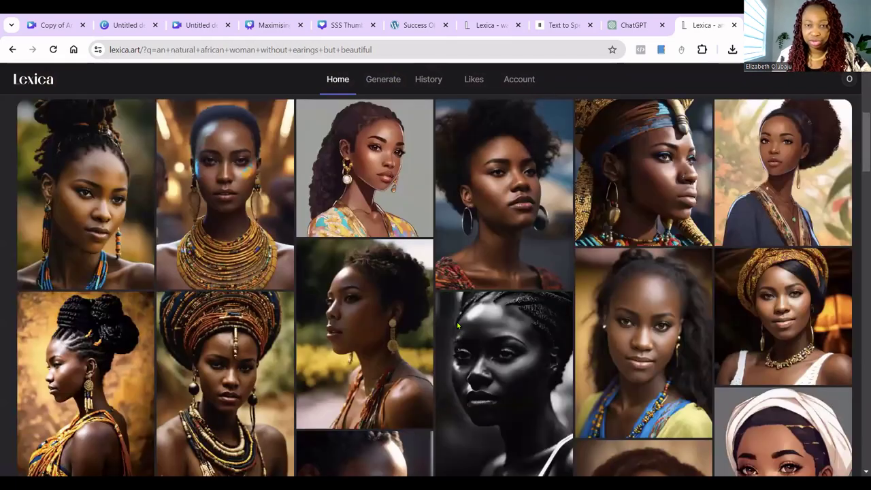
pyautogui.scroll(-3, 457, 328)
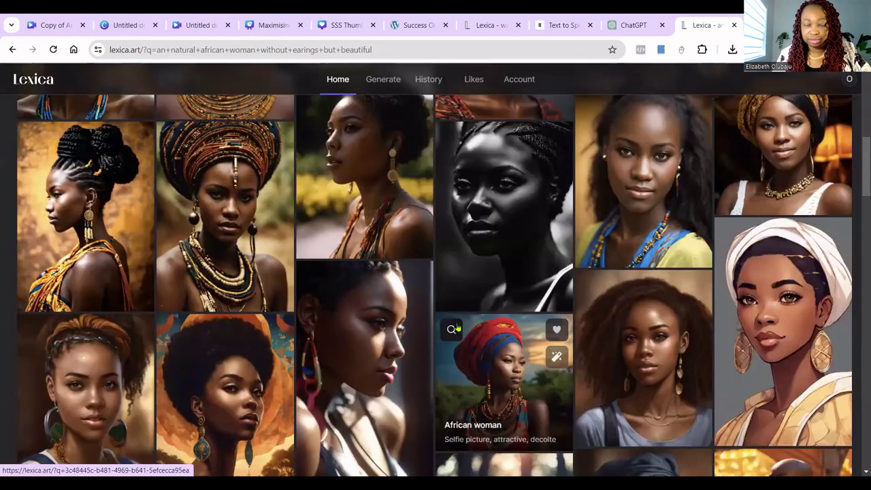
pyautogui.scroll(-5, 457, 323)
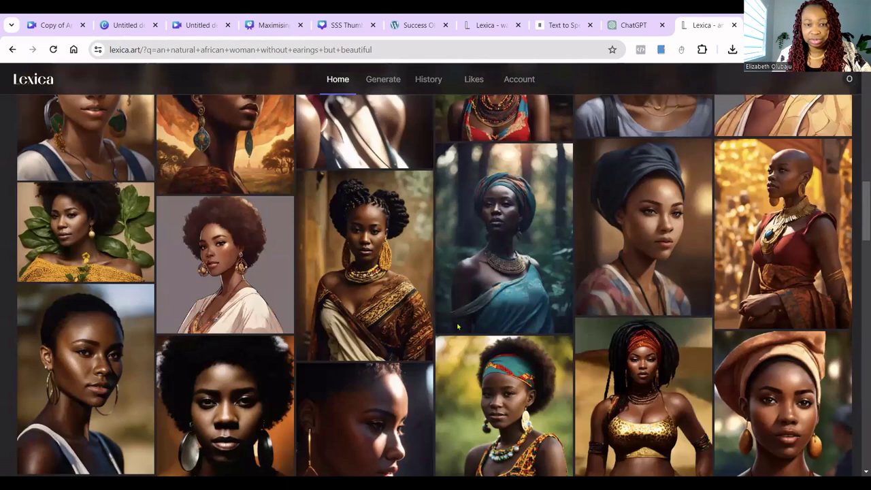
pyautogui.scroll(-5, 457, 323)
pyautogui.scroll(-3, 458, 328)
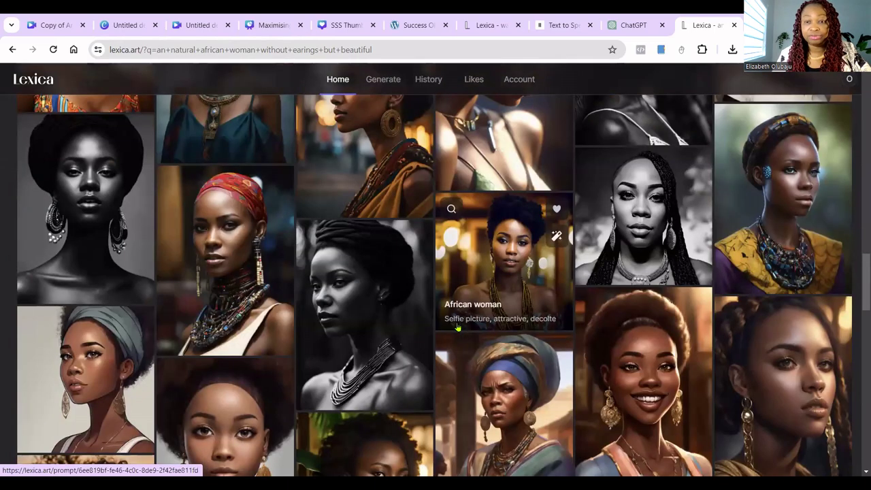
pyautogui.scroll(-5, 457, 328)
pyautogui.scroll(-2, 457, 328)
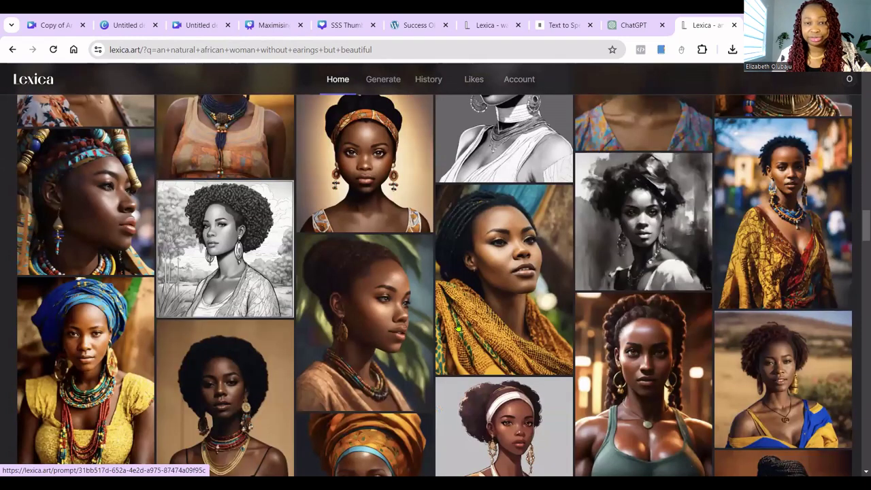
pyautogui.scroll(-5, 458, 328)
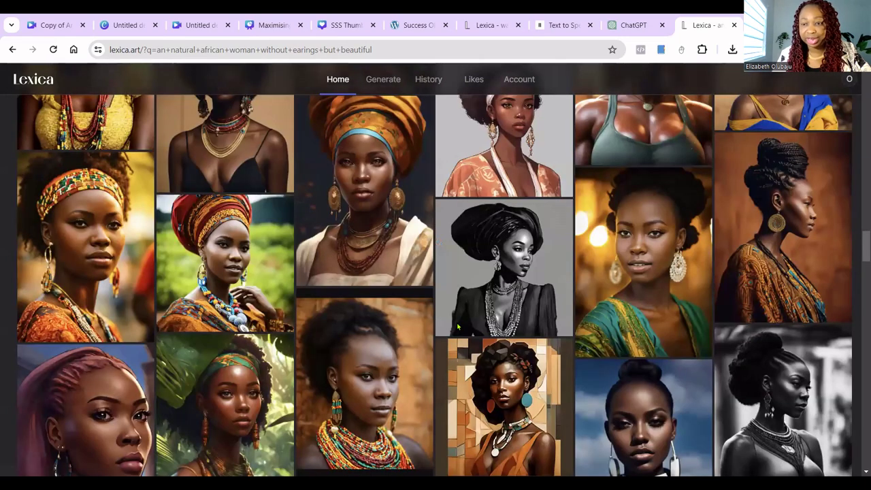
pyautogui.scroll(-3, 457, 328)
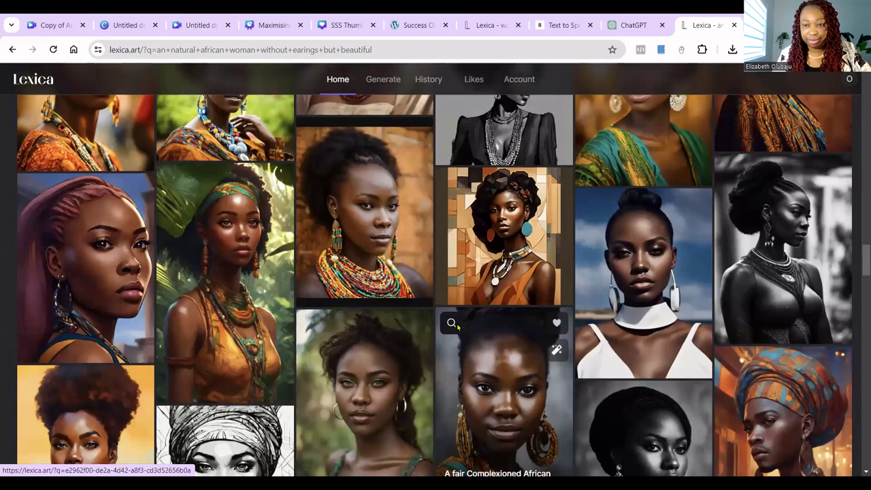
pyautogui.scroll(-5, 458, 328)
pyautogui.scroll(-8, 457, 329)
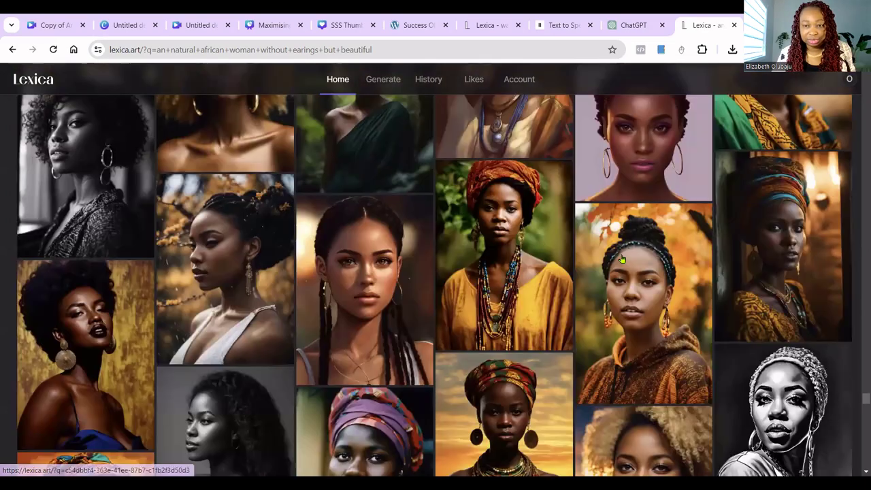
pyautogui.click(621, 259)
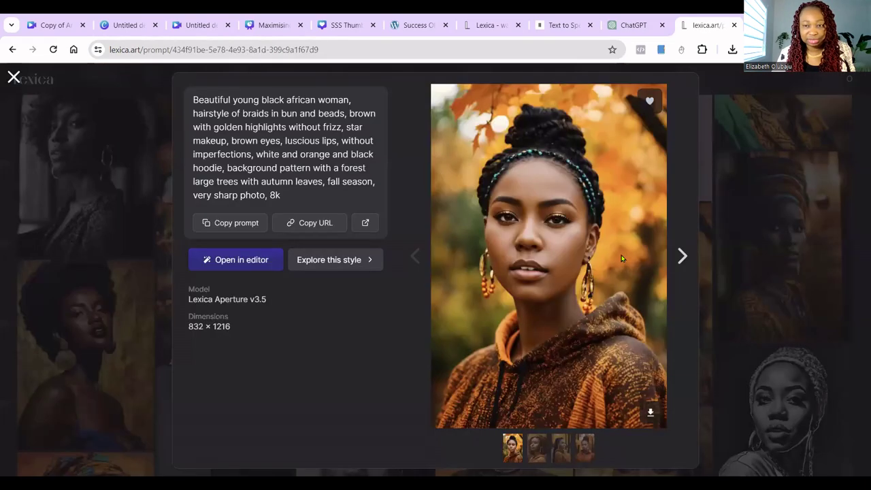
pyautogui.rightClick(572, 229)
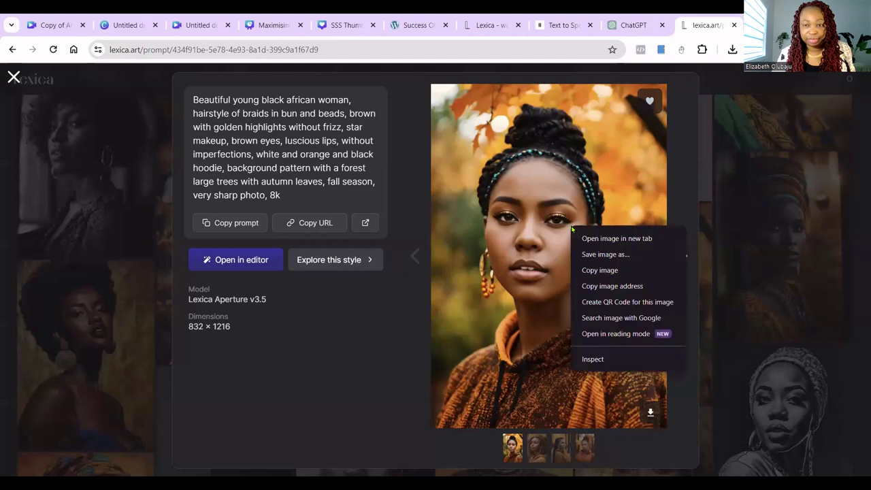
pyautogui.click(589, 258)
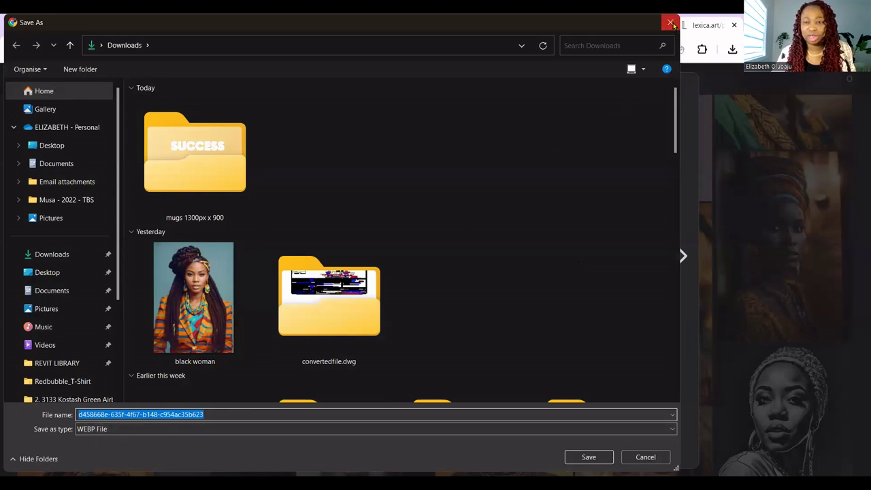
pyautogui.press('Escape')
# - Copy the opened autumn portrait image and switch to the untitled logo design in Canva
pyautogui.rightClick(543, 167)
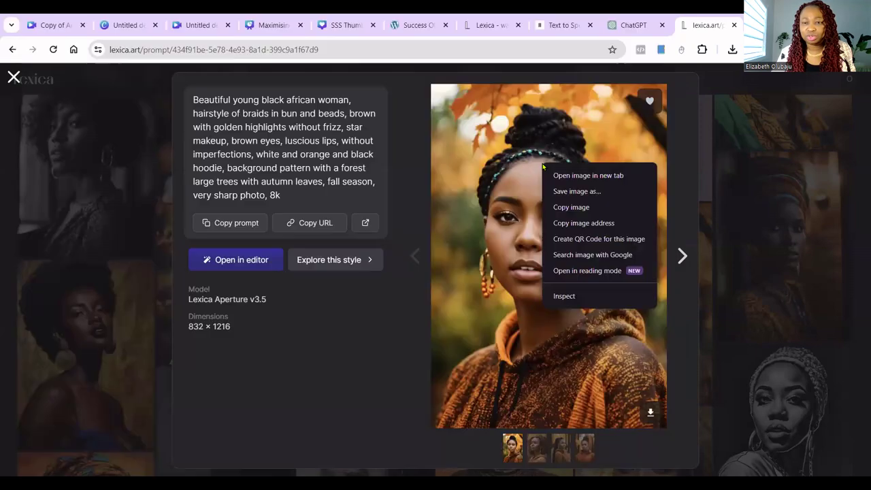
pyautogui.click(555, 207)
pyautogui.click(124, 25)
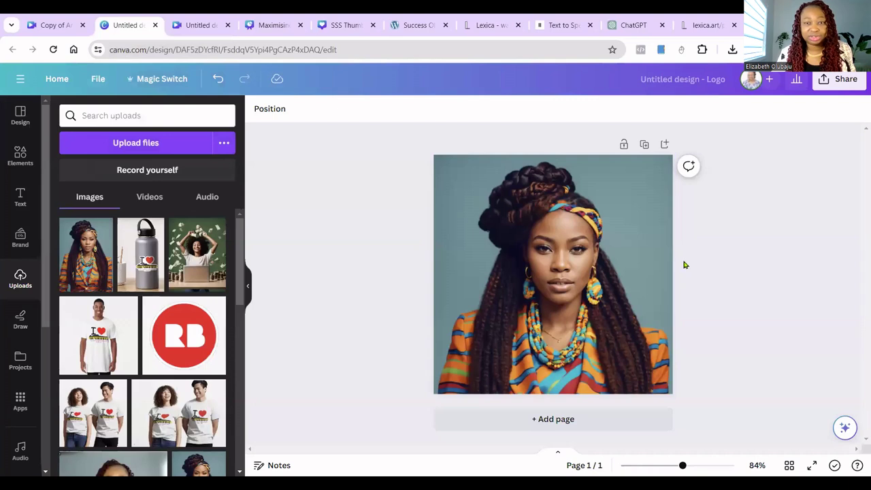
# - Add a second page, paste the copied autumn portrait onto it and enlarge the image to the page's upper edge
pyautogui.click(561, 420)
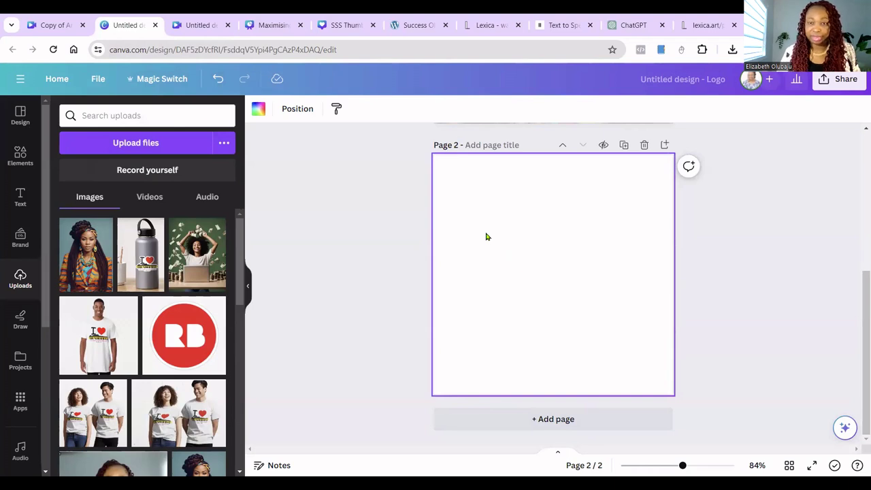
pyautogui.hotkey('ctrl', 'v')
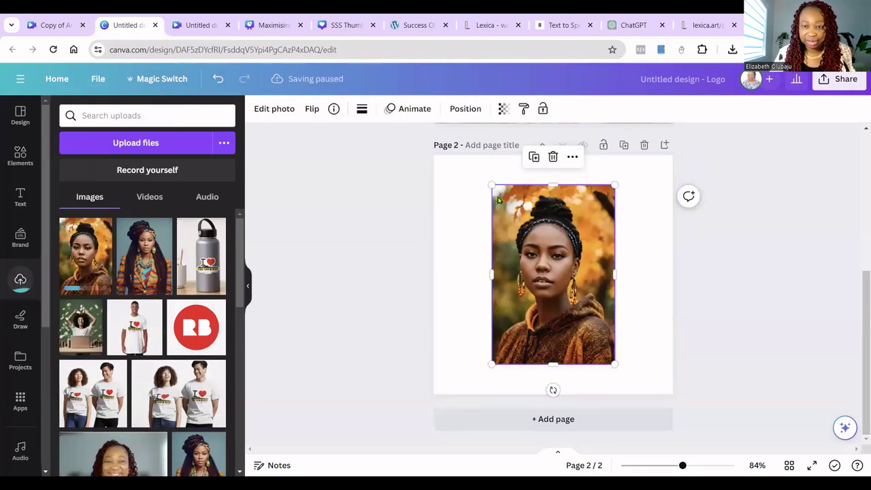
pyautogui.moveTo(491, 184); pyautogui.dragTo(469, 155)
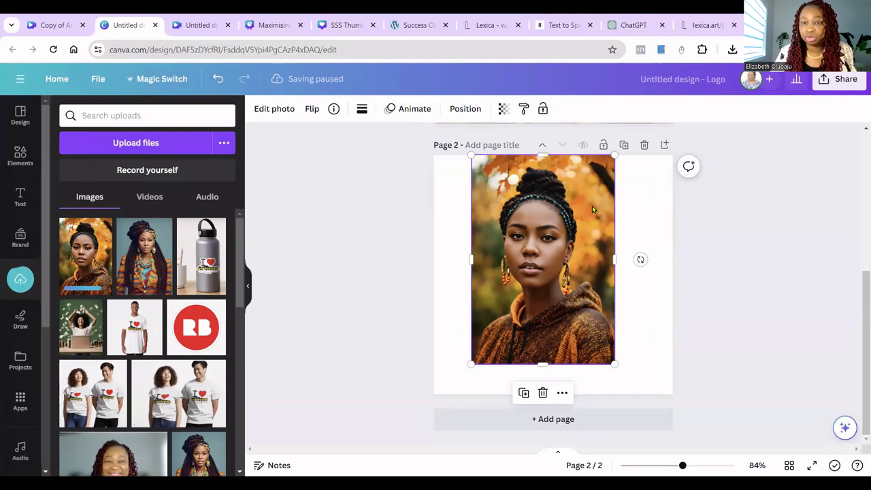
# - Set the autumn portrait as page 2's background and shift its crop downward to include the woman's whole hair bun
pyautogui.click(557, 157)
pyautogui.click(561, 145)
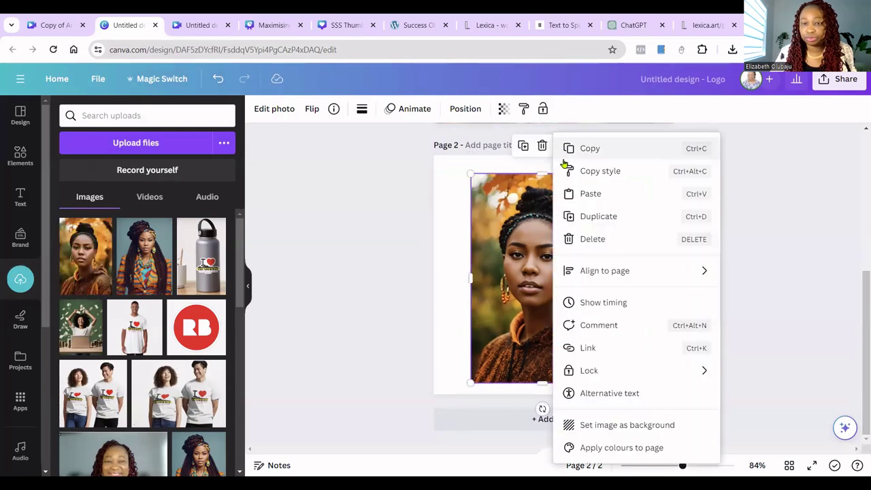
pyautogui.click(604, 425)
pyautogui.doubleClick(568, 244)
pyautogui.moveTo(568, 244); pyautogui.dragTo(570, 286)
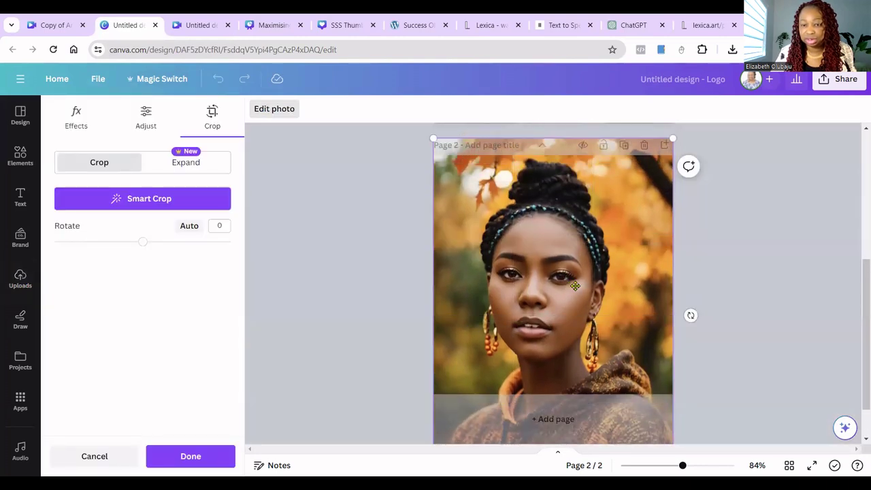
pyautogui.rightClick(609, 264)
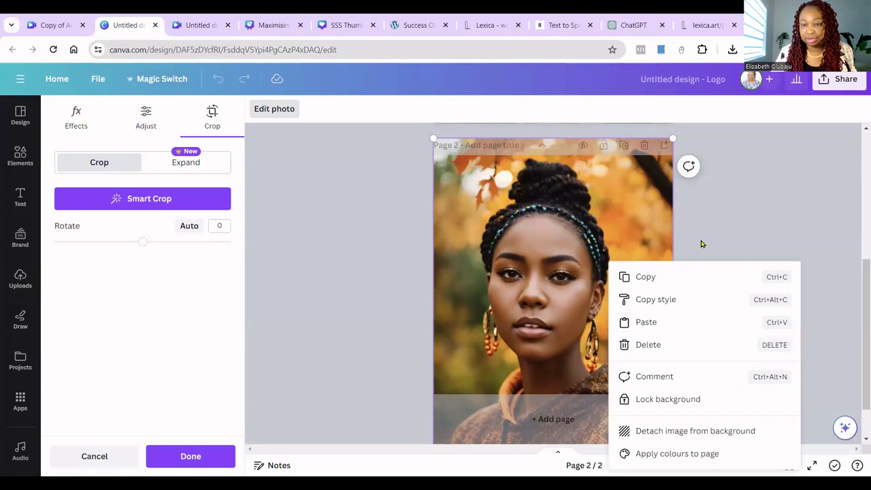
pyautogui.click(700, 243)
pyautogui.click(634, 250)
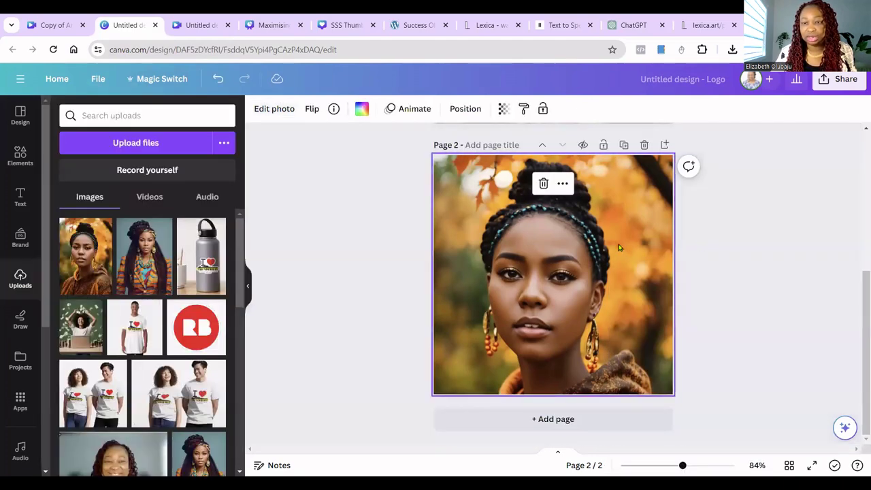
pyautogui.rightClick(620, 247)
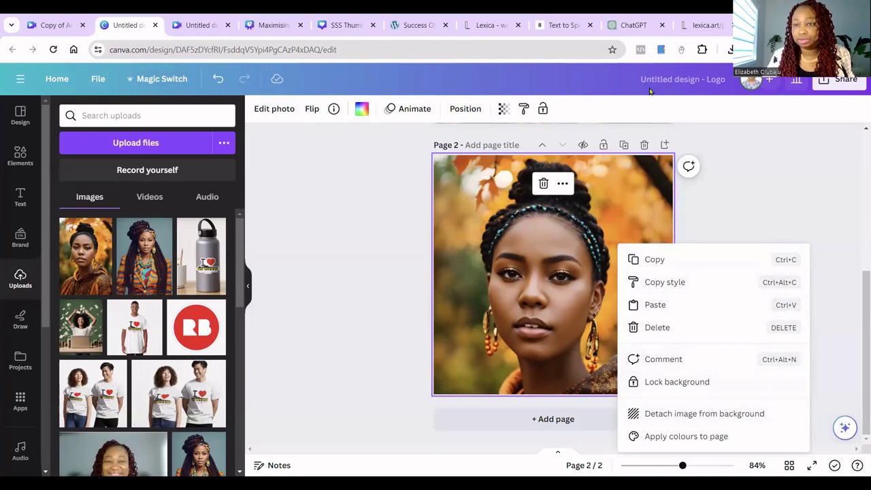
# - Open the design's download settings and set the PNG size multiplier to 1.125
pyautogui.click(844, 79)
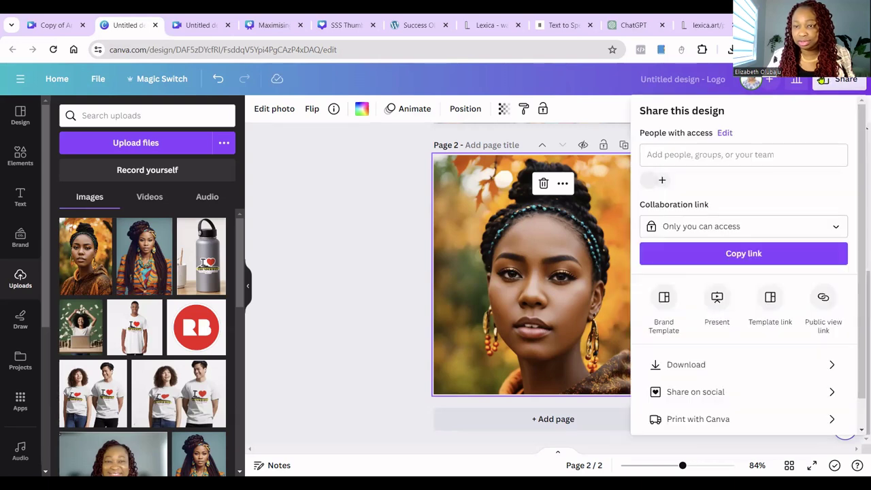
pyautogui.click(683, 367)
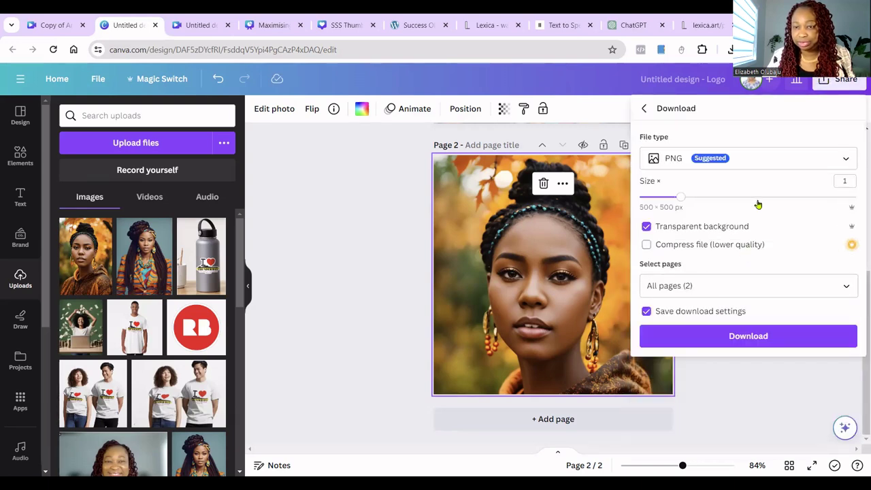
pyautogui.moveTo(682, 200); pyautogui.dragTo(691, 198)
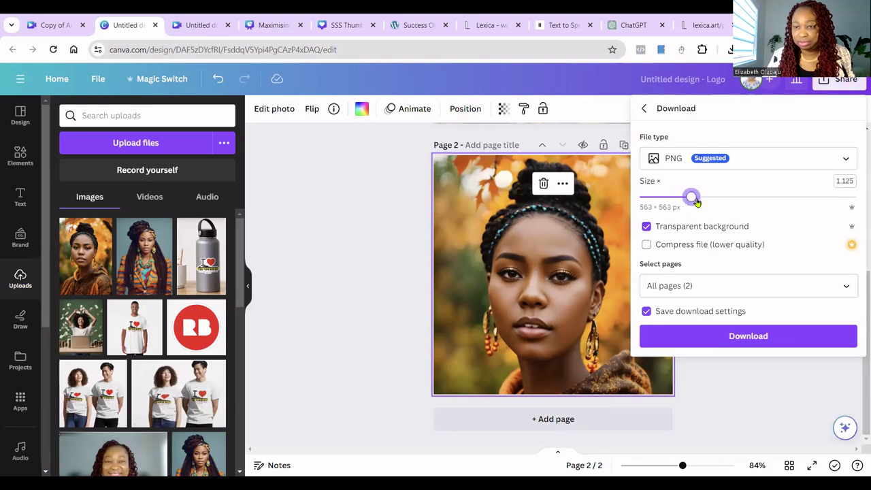
# - Limit the export to page 2 only and download it as a PNG
pyautogui.click(844, 286)
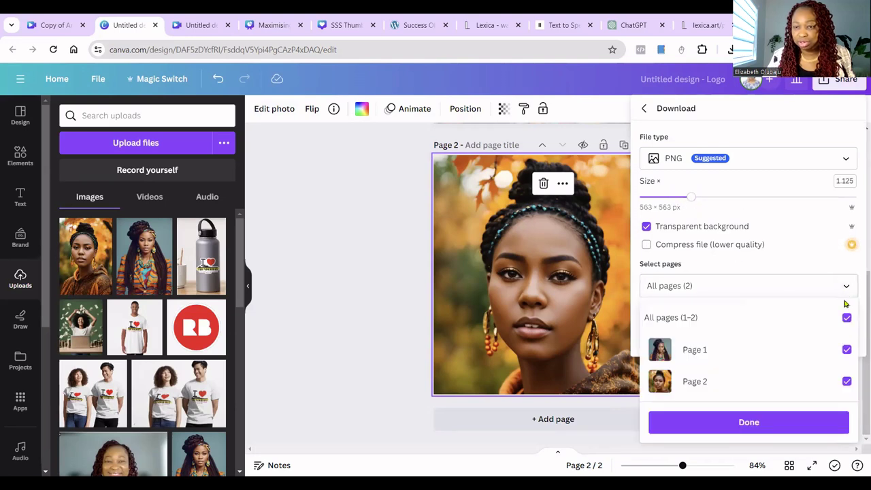
pyautogui.click(847, 317)
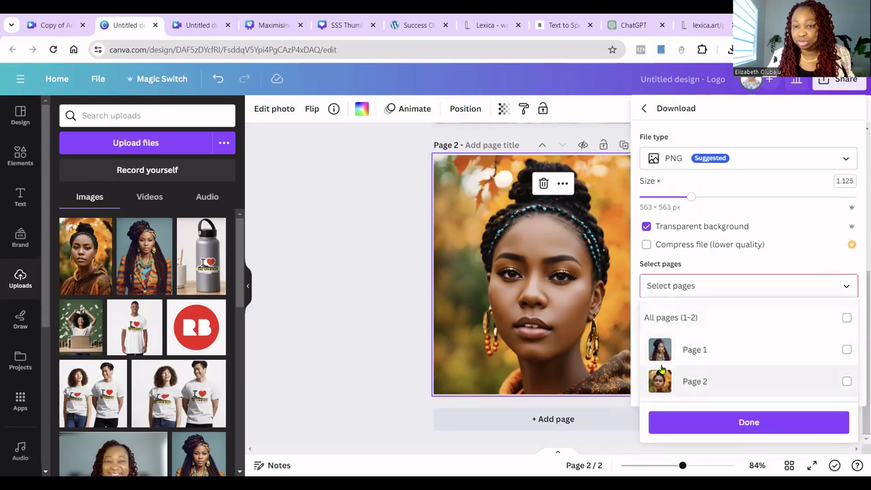
pyautogui.click(847, 381)
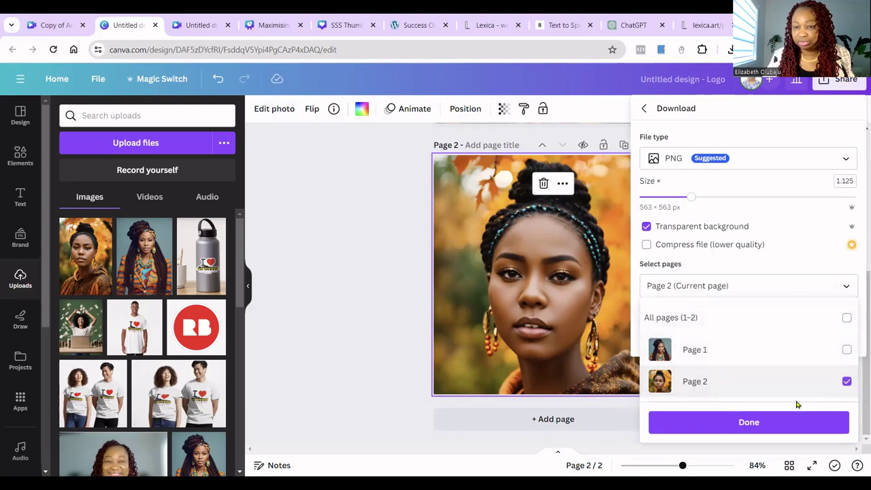
pyautogui.click(752, 424)
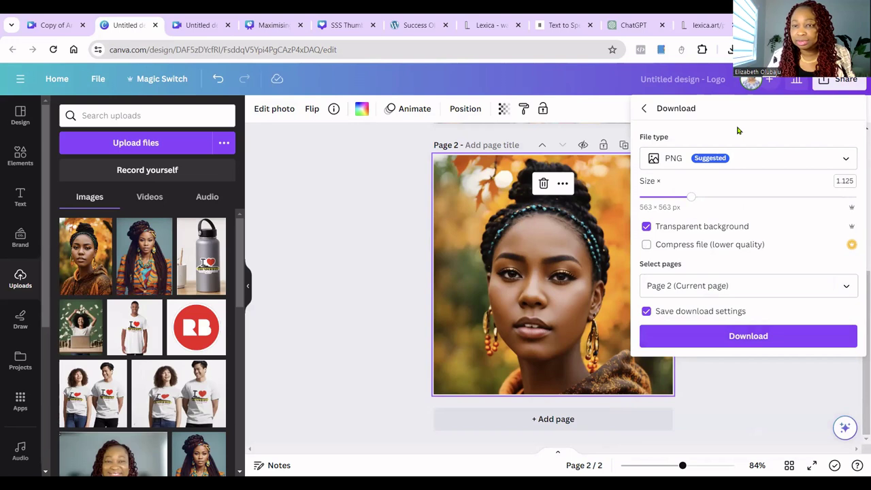
pyautogui.click(843, 160)
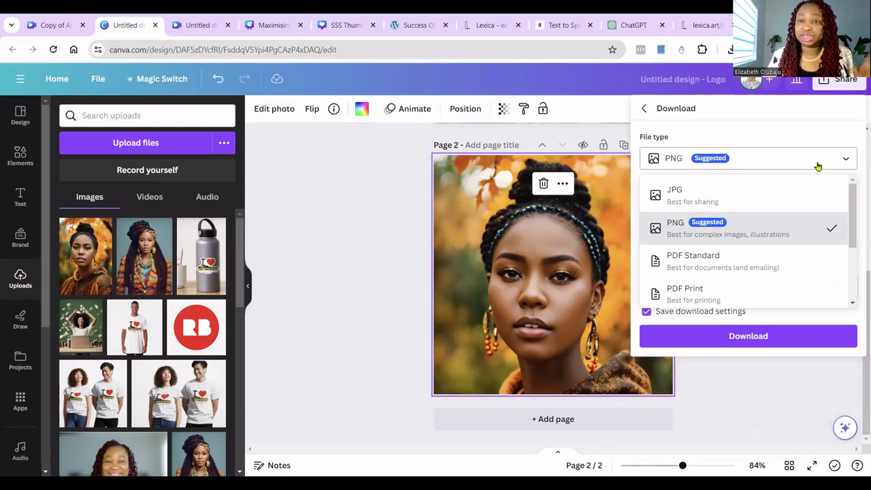
pyautogui.click(757, 337)
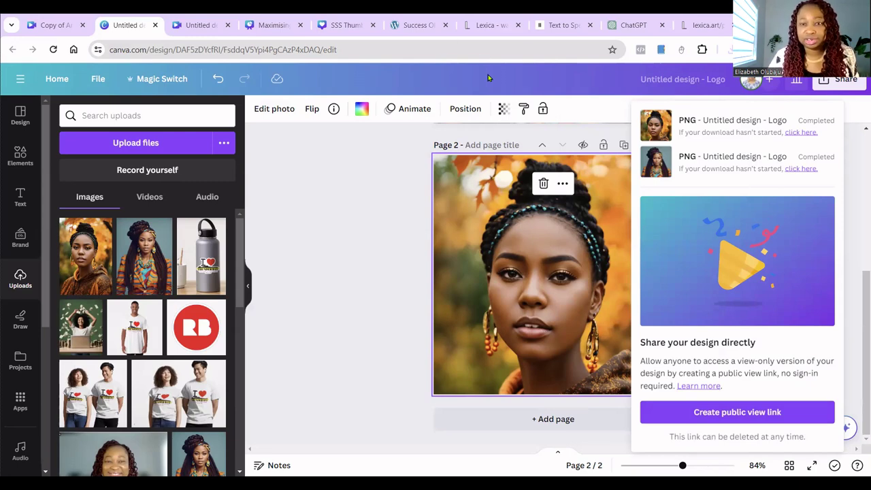
# - Switch to the Word document and read through the Success Strides Show script
pyautogui.hotkey('alt', 'Tab')
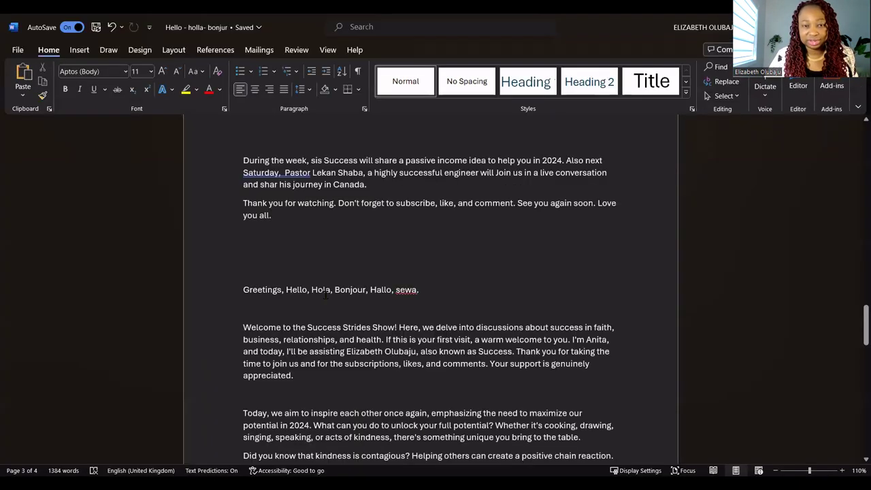
pyautogui.scroll(-3, 326, 294)
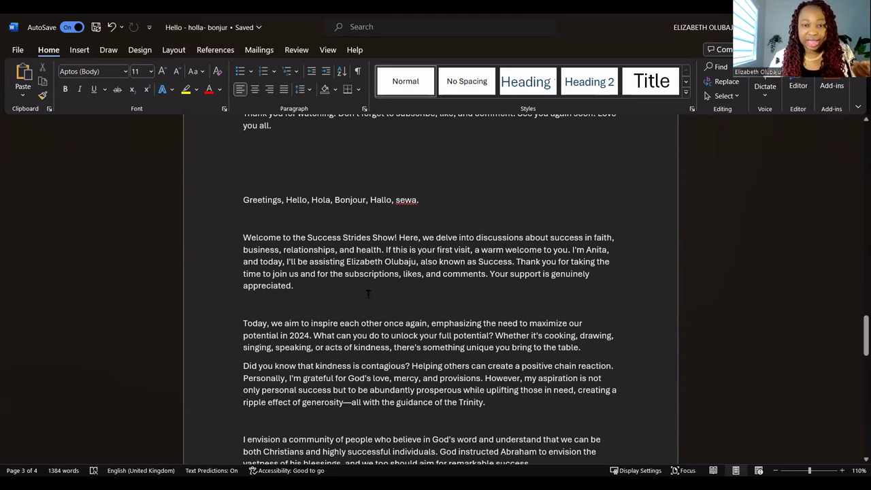
pyautogui.scroll(-15, 300, 314)
pyautogui.scroll(-12, 335, 317)
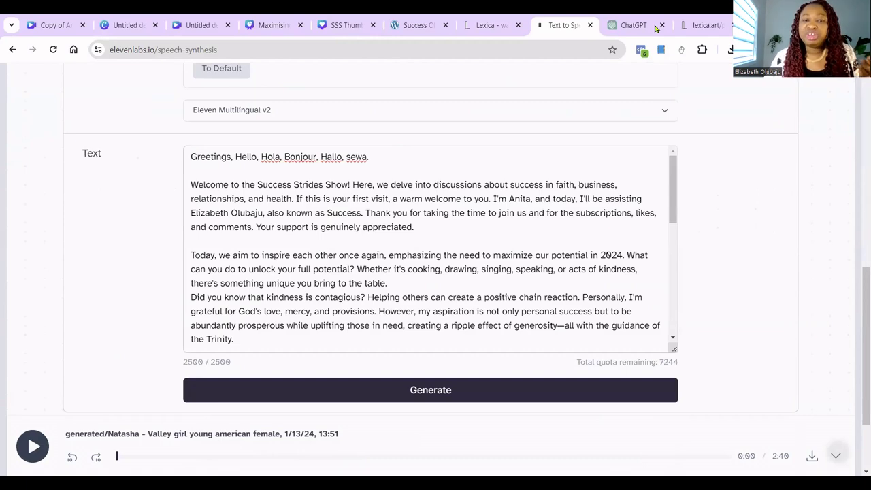
# - Switch to the ChatGPT conversation and review its rewritten version of the show script from the greetings onward
pyautogui.hotkey('ctrl', 'Tab')
pyautogui.scroll(2, 651, 278)
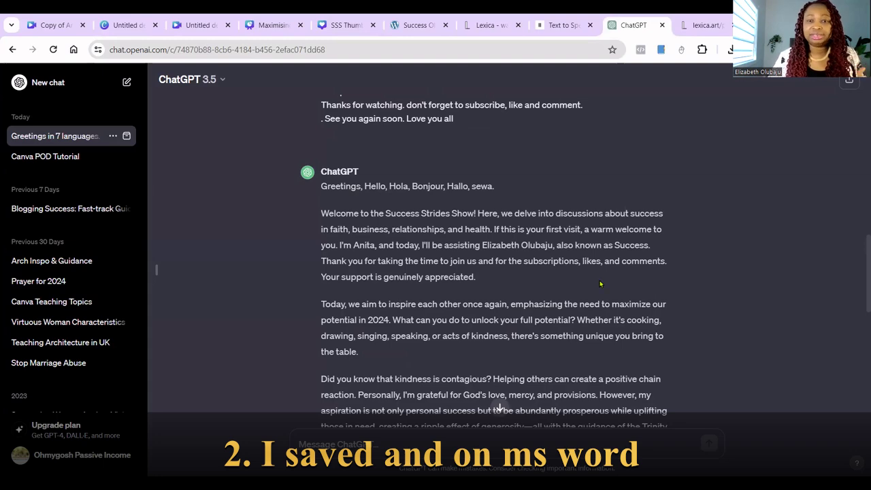
pyautogui.scroll(-10, 260, 251)
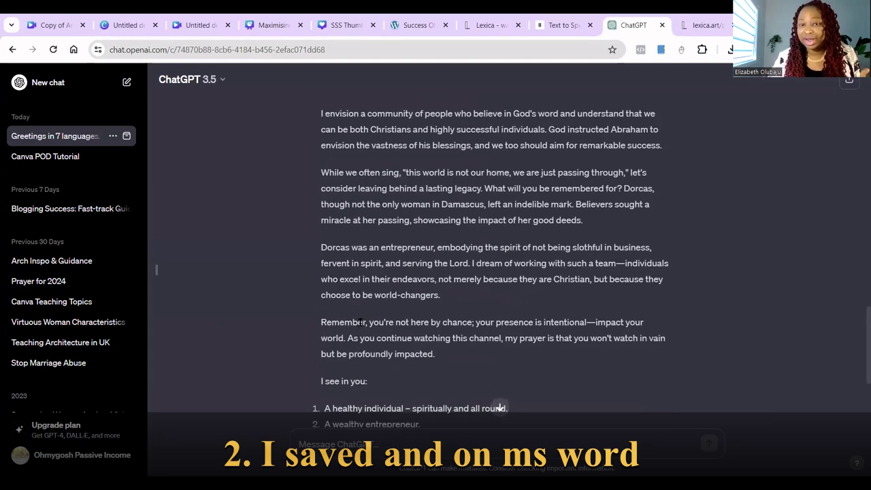
pyautogui.scroll(15, 361, 320)
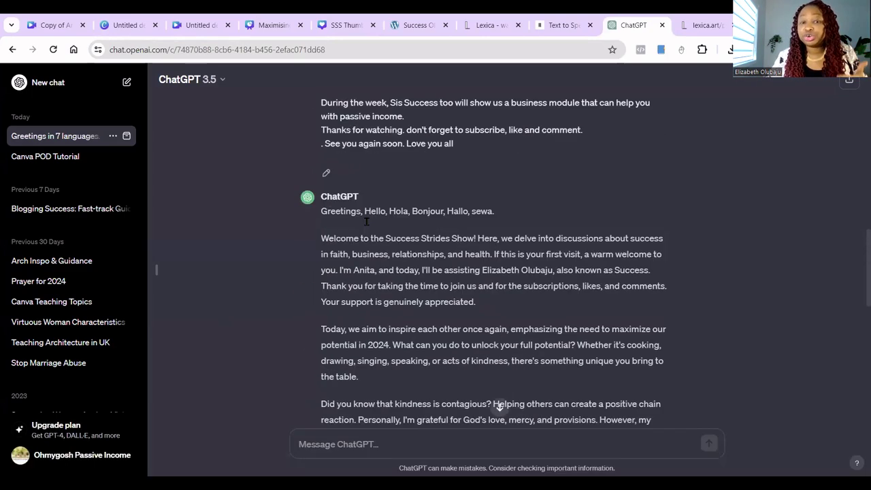
pyautogui.scroll(-3, 368, 238)
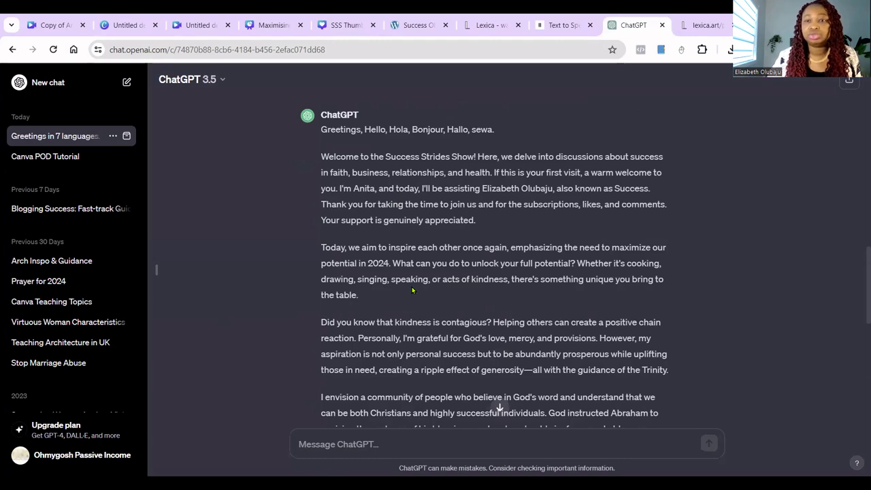
# - Switch to ElevenLabs speech synthesis and examine the selected voice, the voice settings and the pasted script text
pyautogui.click(565, 26)
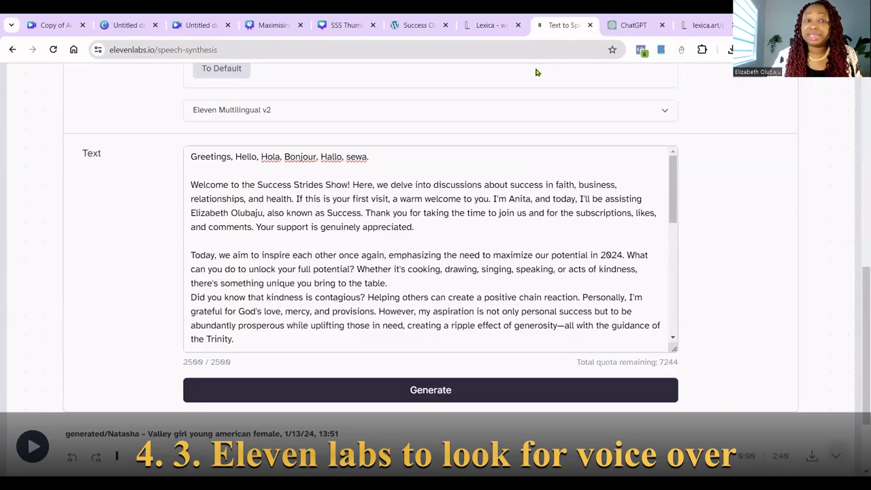
pyautogui.scroll(5, 344, 245)
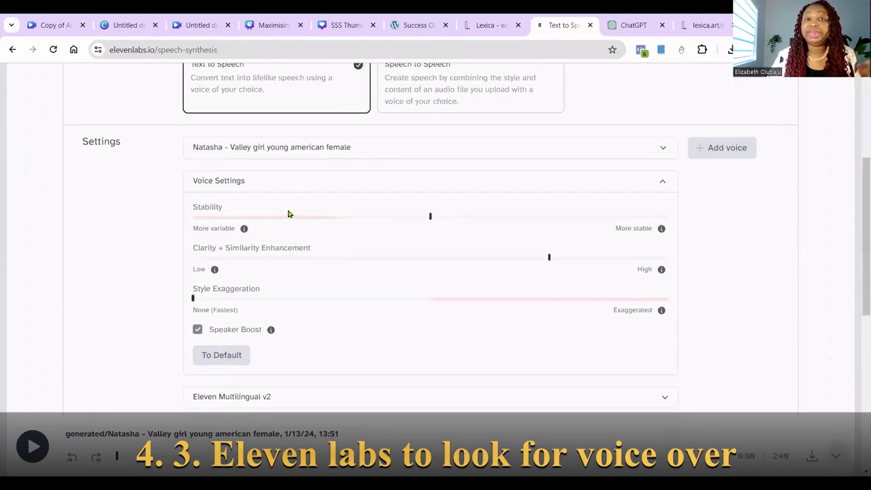
pyautogui.scroll(-2, 287, 214)
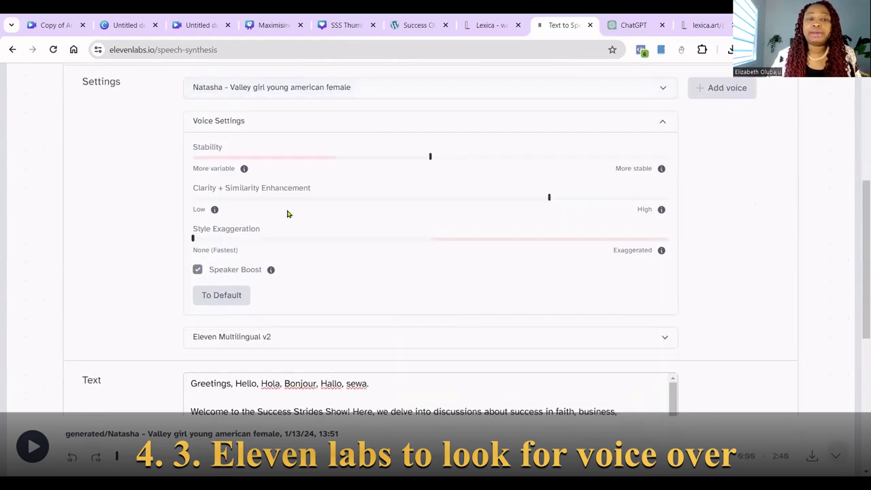
pyautogui.scroll(-6, 287, 214)
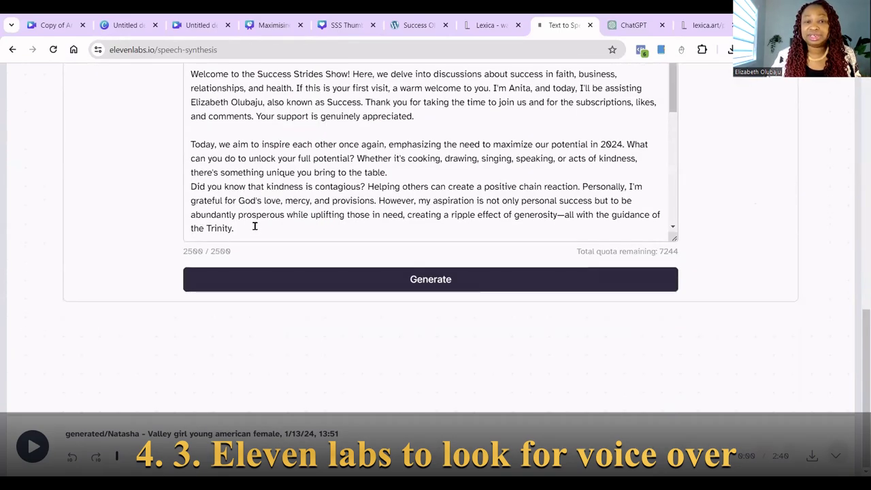
pyautogui.scroll(5, 257, 224)
pyautogui.scroll(5, 257, 224)
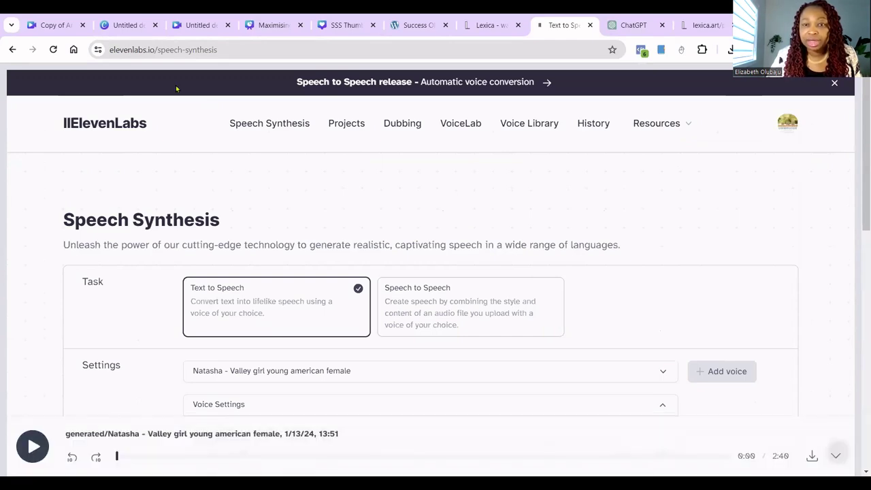
# - Open the Voice Library and play the samples for "Bria - Young and Soft" and "Alex - expressive narrator"
pyautogui.click(528, 128)
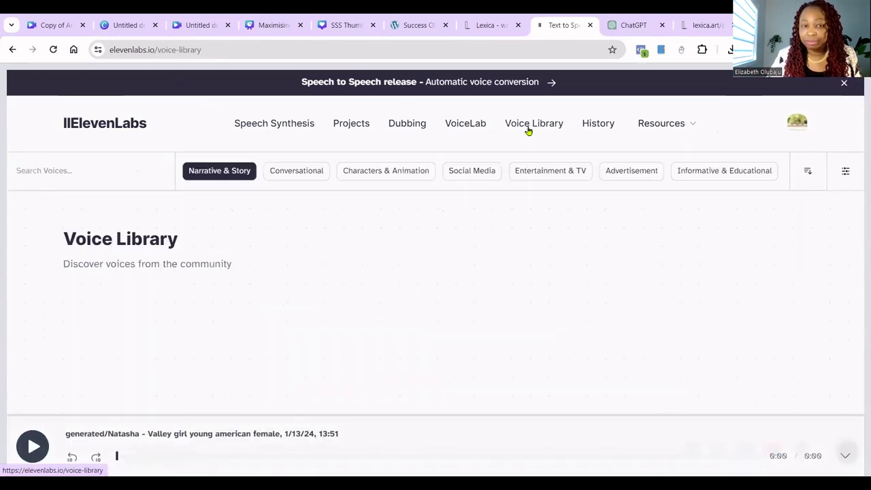
pyautogui.scroll(-4, 490, 205)
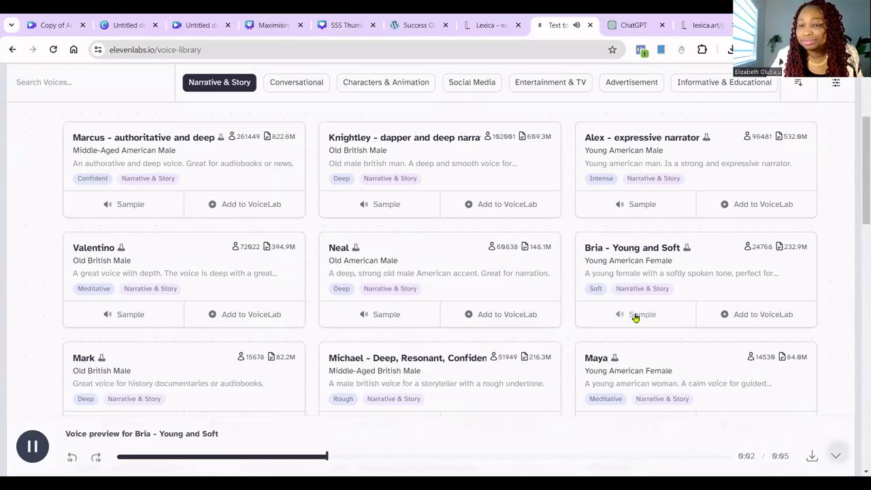
pyautogui.click(634, 315)
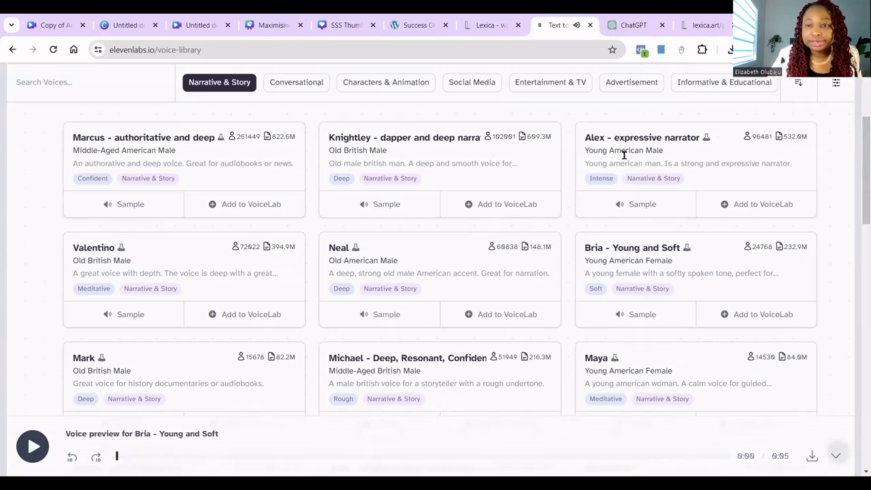
pyautogui.click(634, 206)
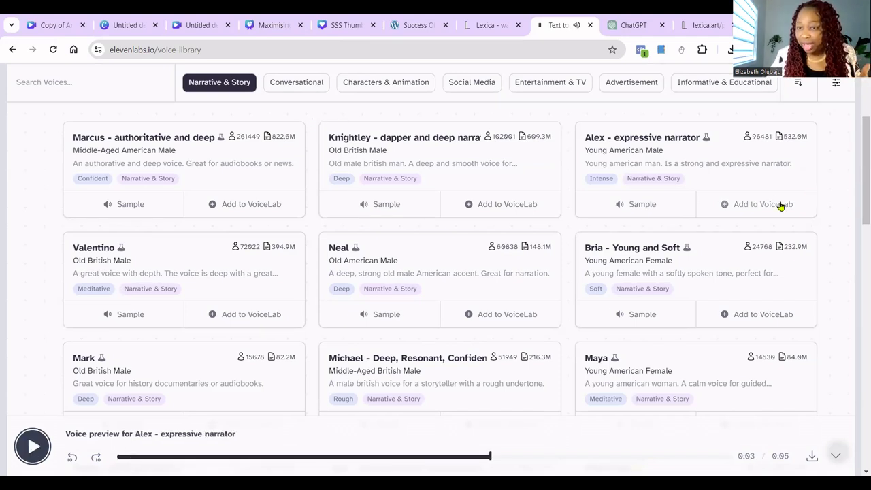
# - Remove the Narrative & Story filter from the Voice Library
pyautogui.scroll(3, 534, 156)
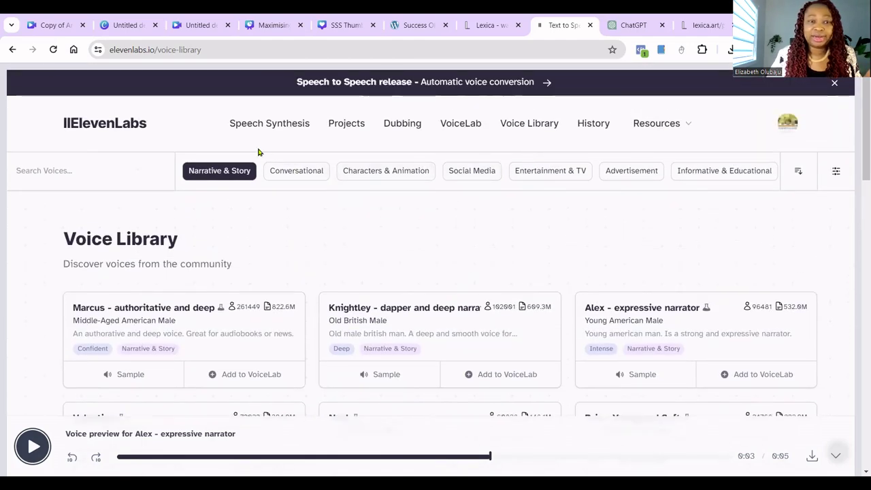
pyautogui.click(235, 181)
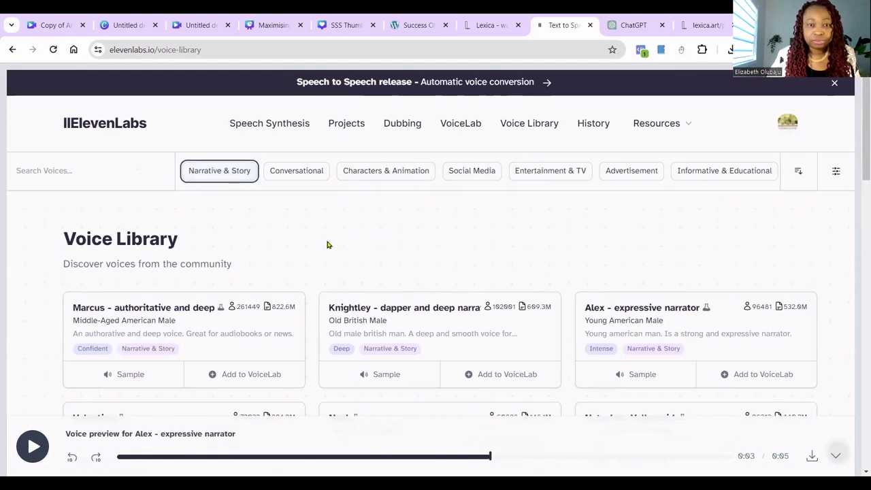
# - Return from the Voice Library to Speech Synthesis and review the selected voice, model and pasted script through to its closing lines
pyautogui.scroll(-6, 327, 245)
pyautogui.scroll(6, 328, 245)
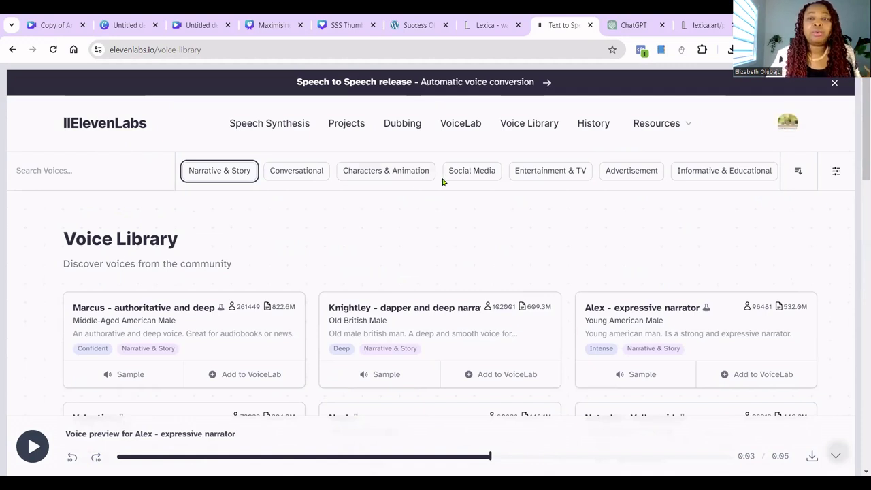
pyautogui.click(334, 126)
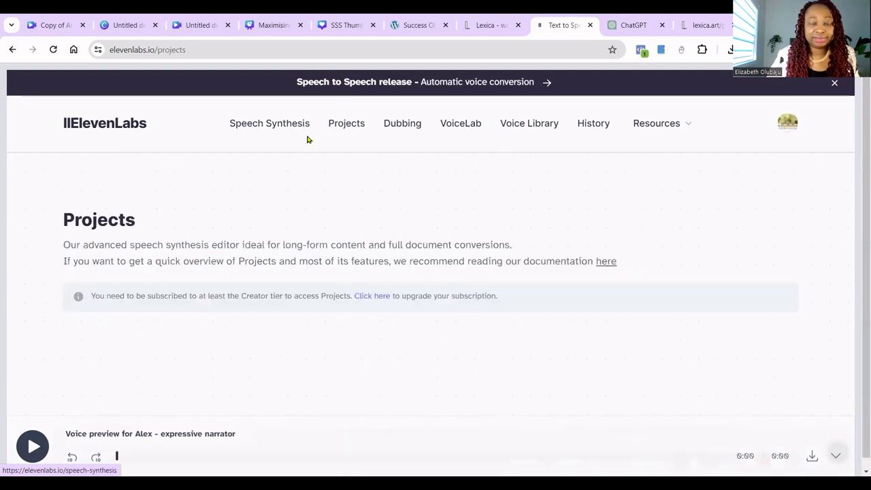
pyautogui.click(288, 125)
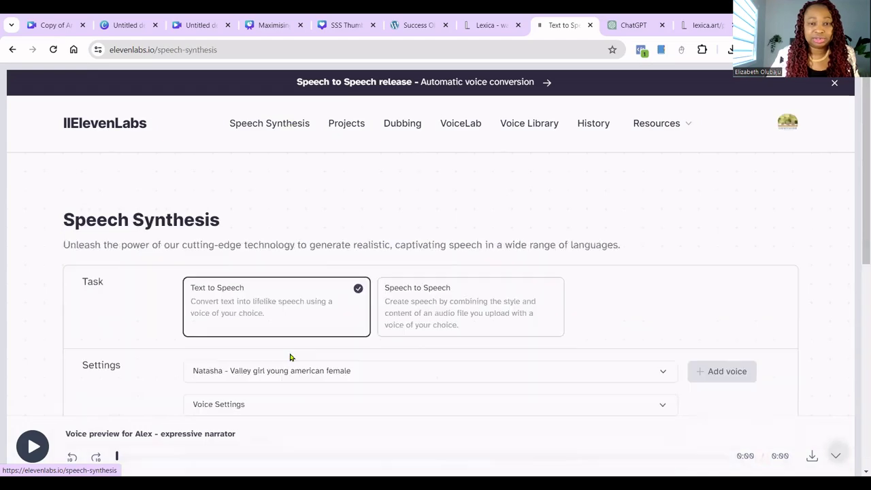
pyautogui.scroll(-4, 290, 357)
pyautogui.scroll(-2, 239, 324)
pyautogui.scroll(-5, 241, 325)
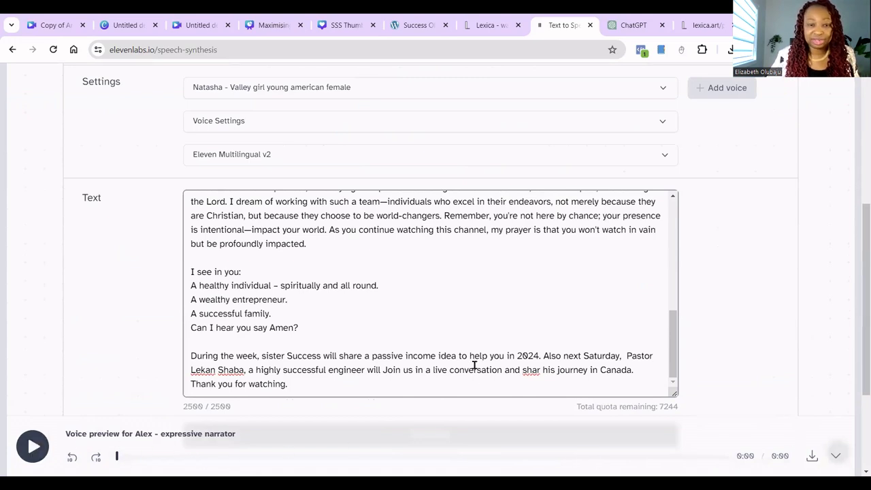
pyautogui.scroll(-2, 474, 371)
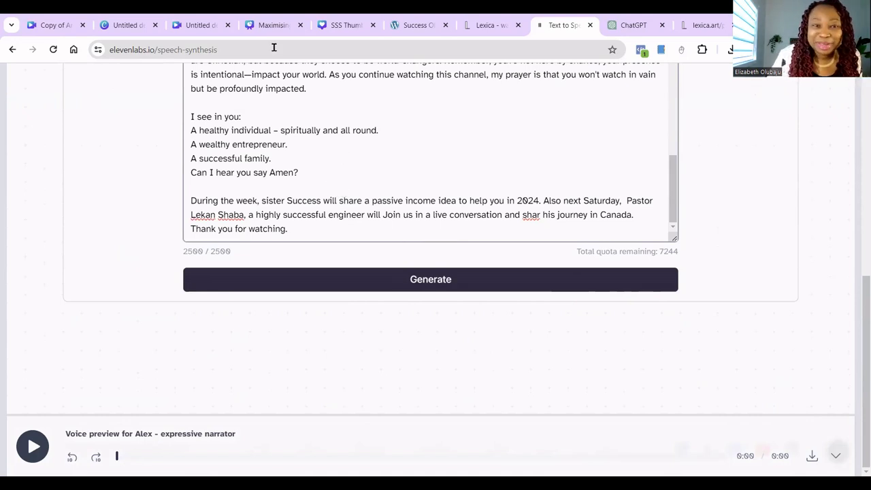
# - Switch to Canva and look through the open designs to find the Success Strides Show avatar video
pyautogui.click(141, 26)
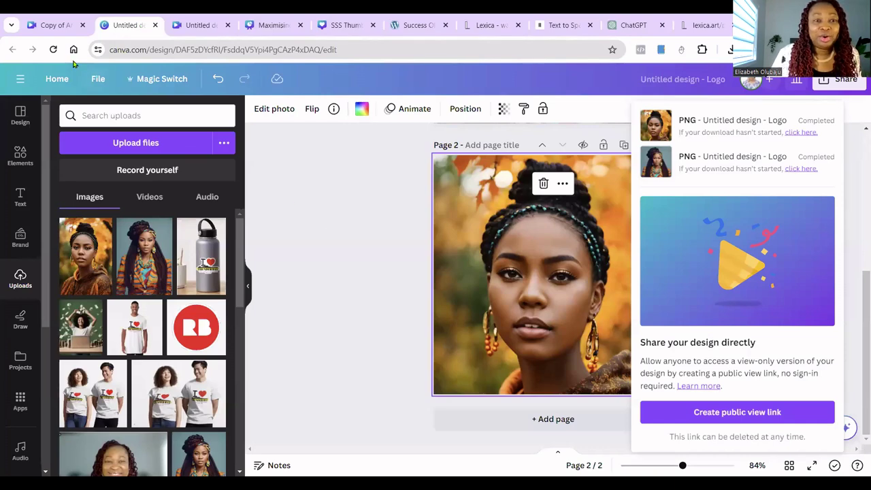
pyautogui.click(195, 25)
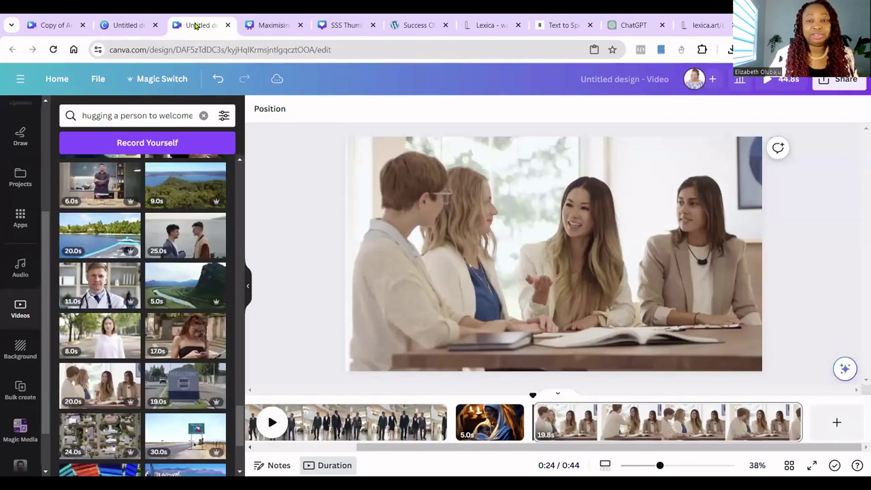
pyautogui.click(281, 27)
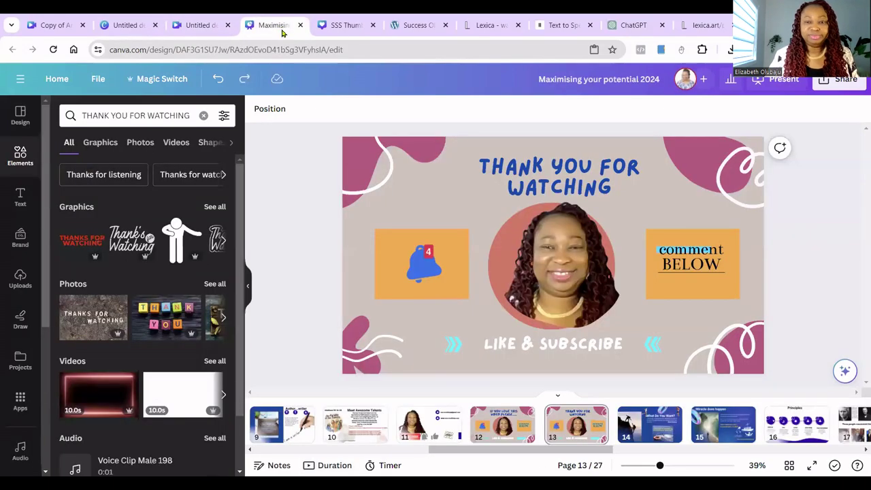
pyautogui.click(337, 25)
pyautogui.click(54, 25)
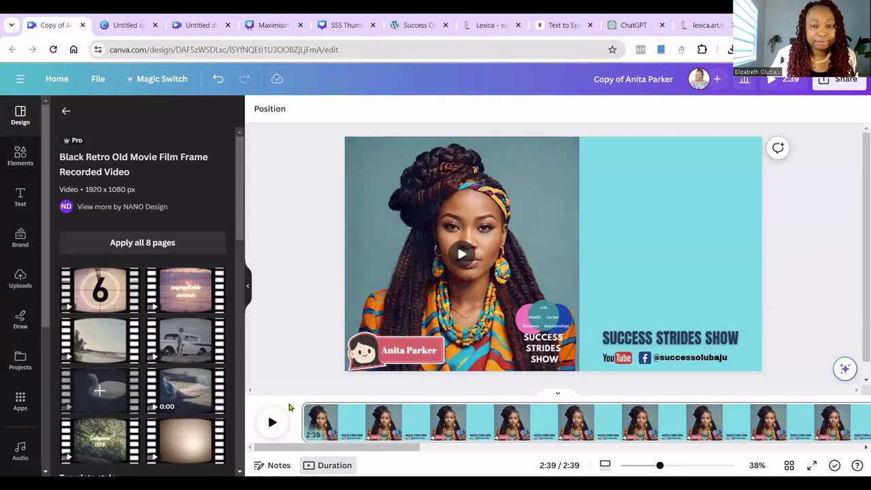
# - Leave the retro film template's details and search the video templates for "dd-id"
pyautogui.scroll(-2, 143, 306)
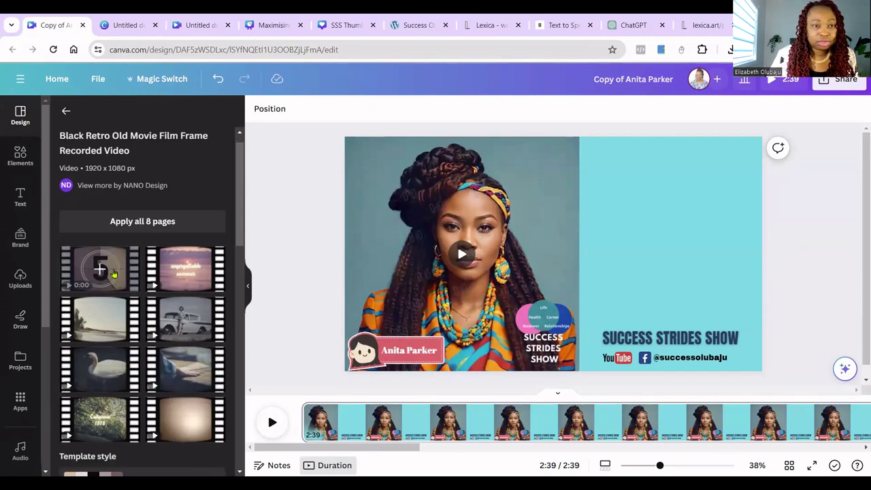
pyautogui.scroll(-4, 25, 381)
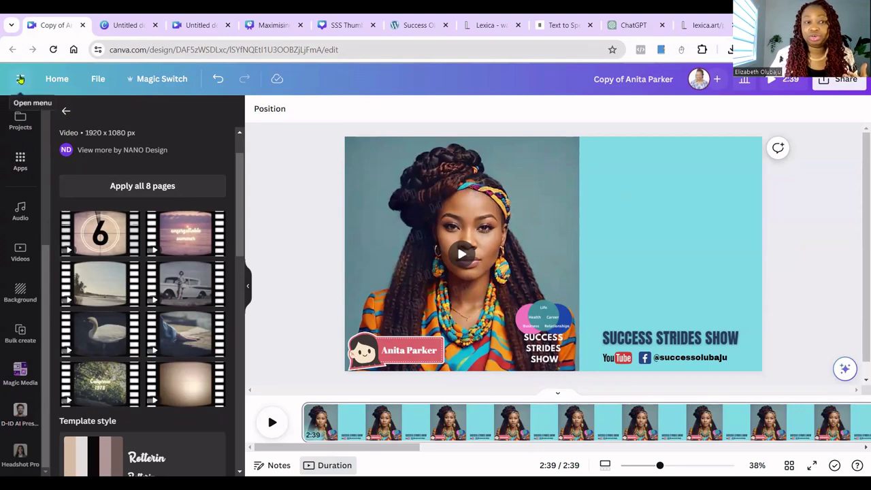
pyautogui.scroll(5, 23, 195)
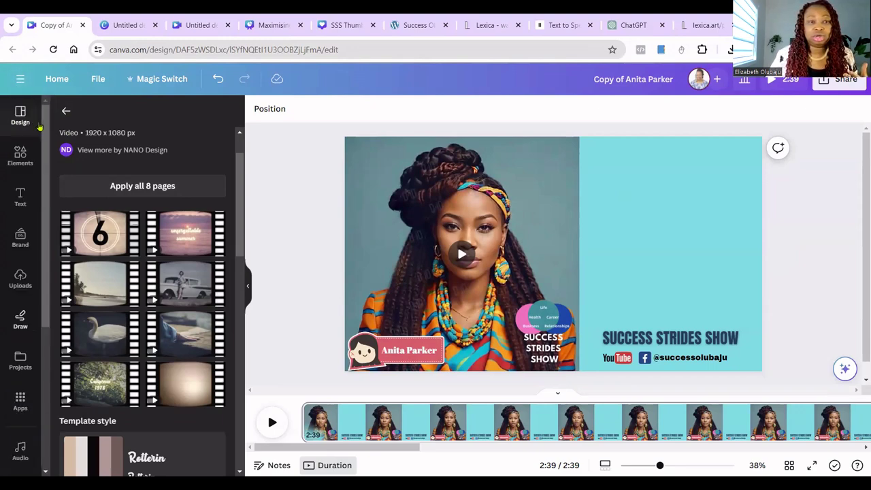
pyautogui.click(66, 111)
pyautogui.click(21, 116)
pyautogui.click(86, 113)
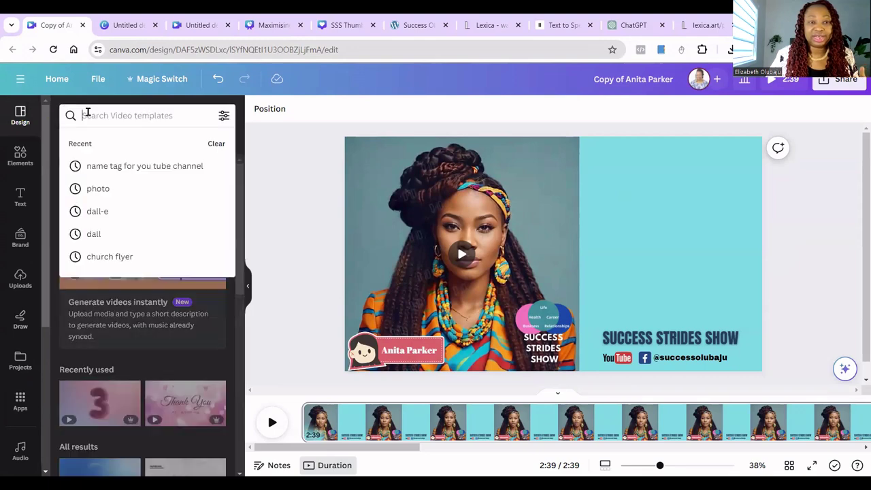
pyautogui.write('dd')
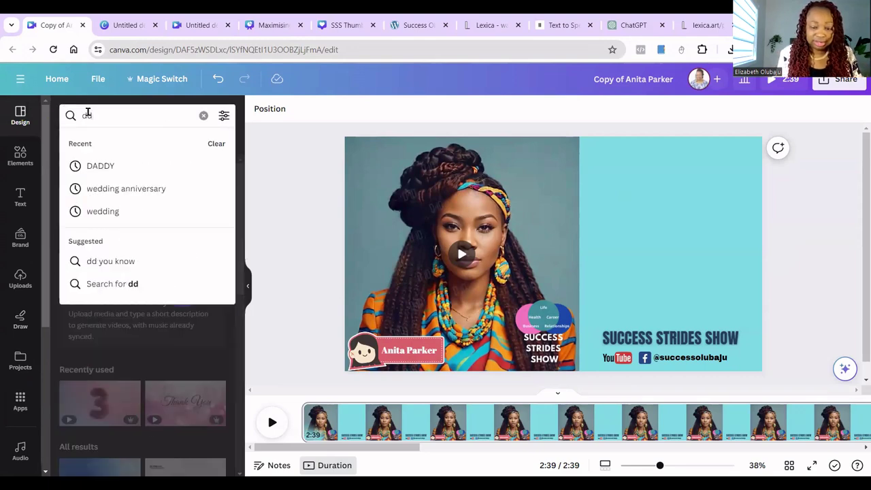
pyautogui.write('-id')
pyautogui.press('Return')
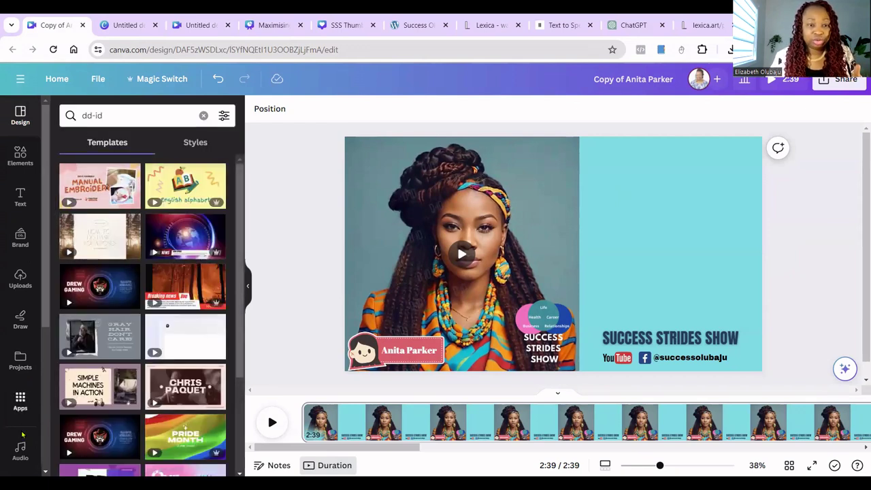
# - Open the D-ID AI Presenters app and expand its presenter list to browse the available faces
pyautogui.scroll(-3, 24, 376)
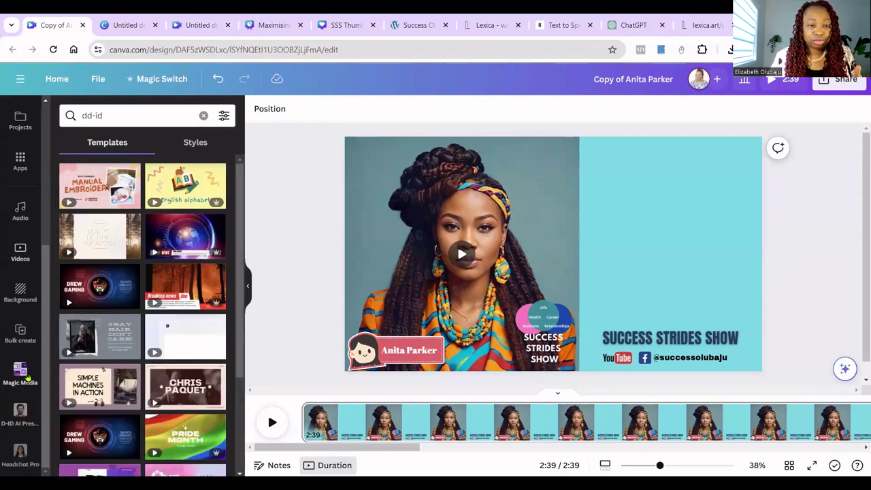
pyautogui.click(21, 412)
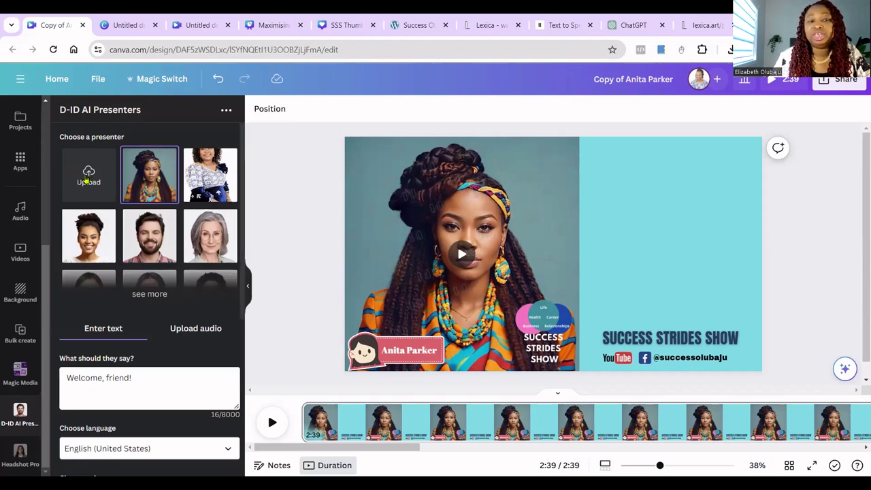
pyautogui.moveTo(215, 185)
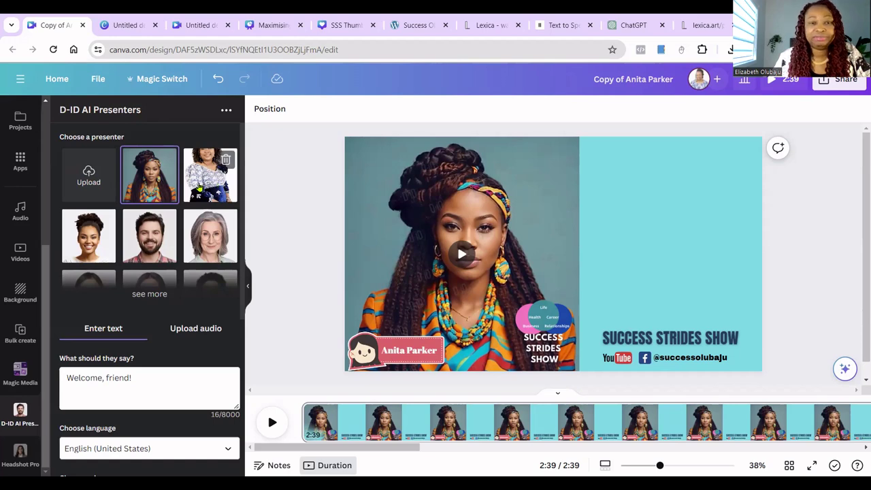
pyautogui.moveTo(150, 181)
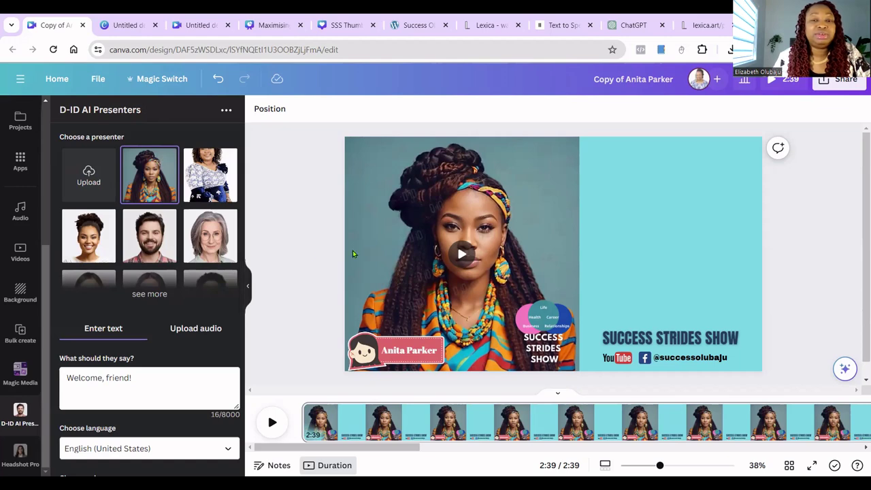
pyautogui.click(150, 294)
pyautogui.scroll(-3, 220, 187)
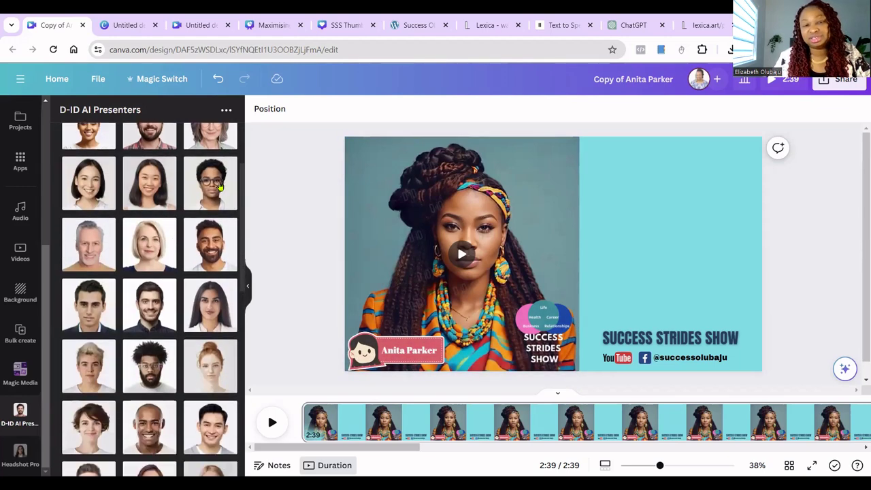
pyautogui.scroll(3, 138, 202)
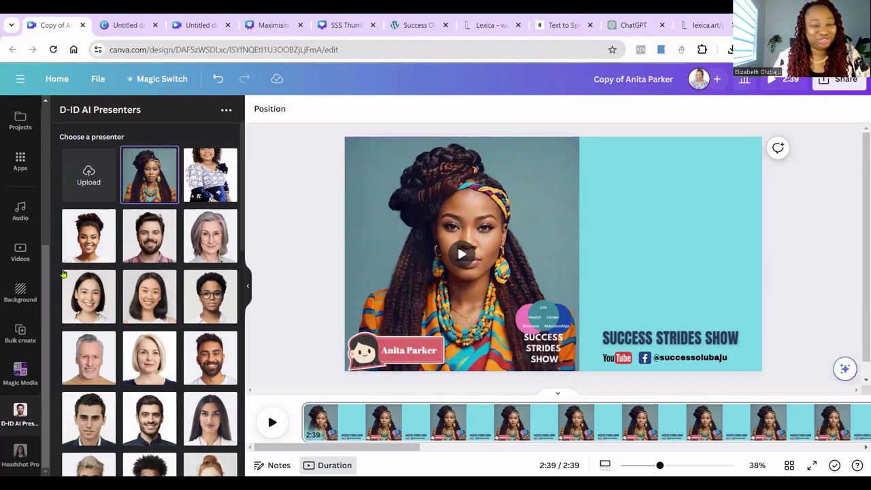
# - Examine the D-ID presenter's speech text field and the available language and voice options
pyautogui.scroll(-5, 77, 277)
pyautogui.scroll(-3, 77, 277)
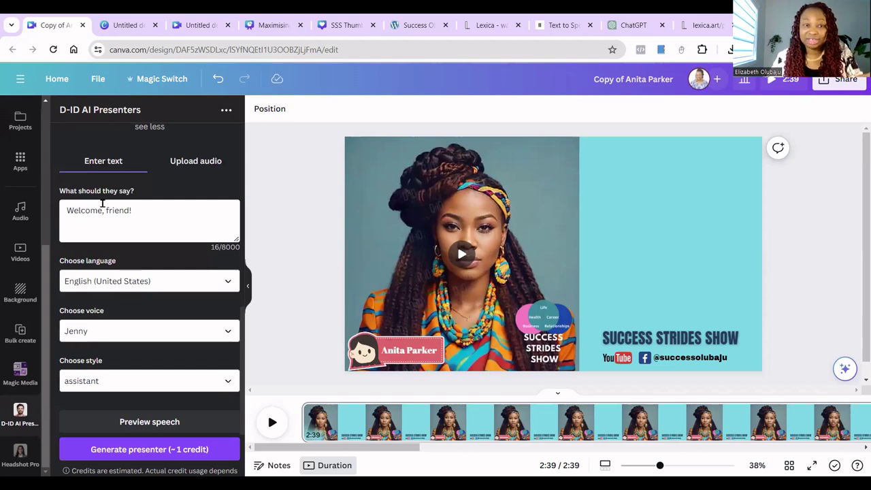
pyautogui.scroll(6, 94, 204)
pyautogui.scroll(-6, 176, 347)
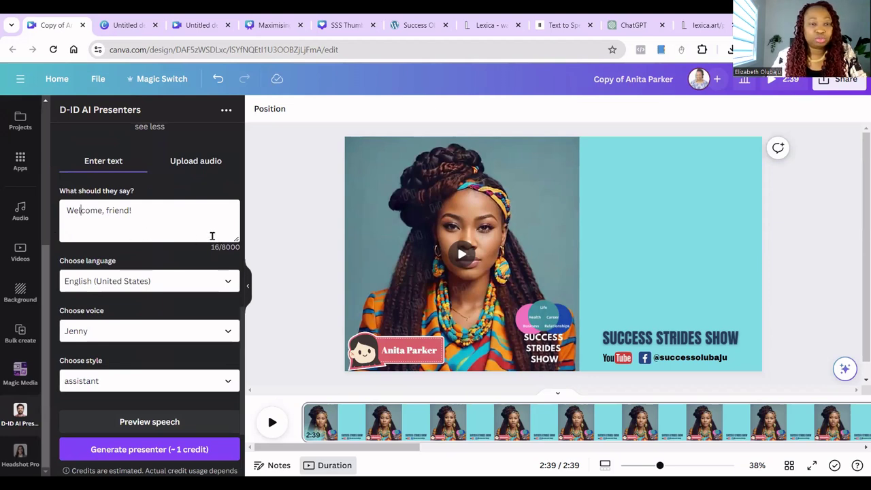
pyautogui.click(228, 282)
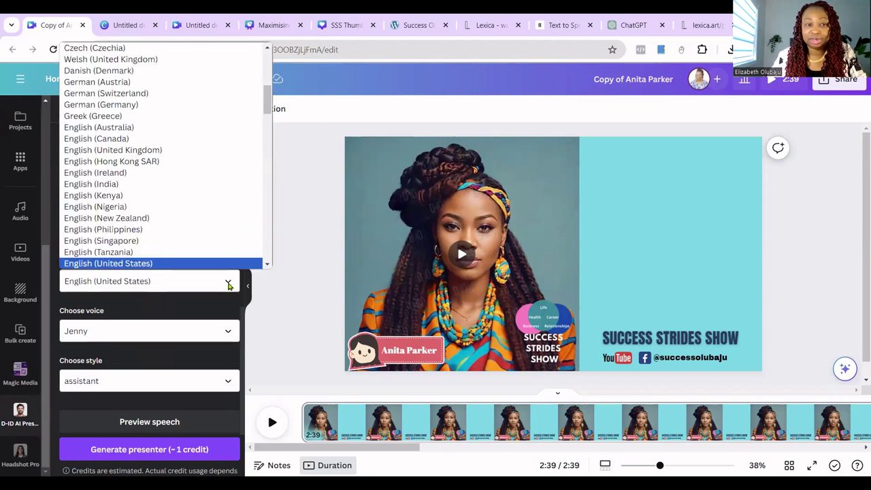
pyautogui.click(167, 293)
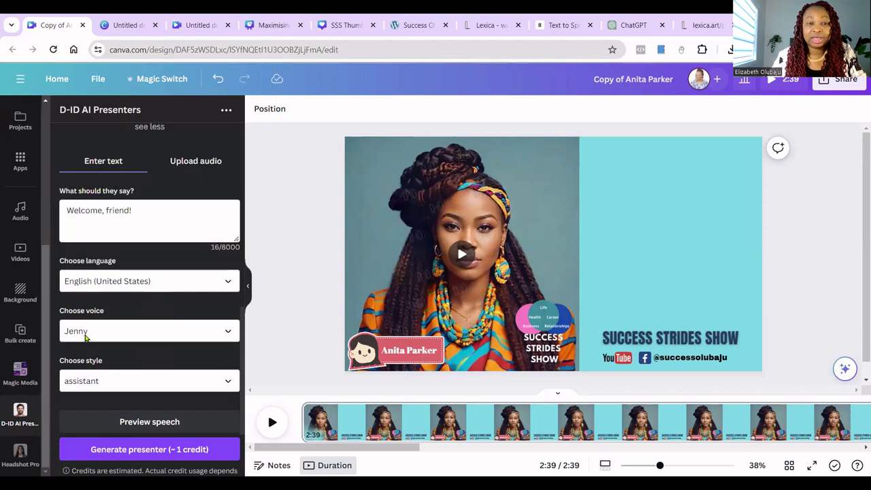
pyautogui.click(228, 333)
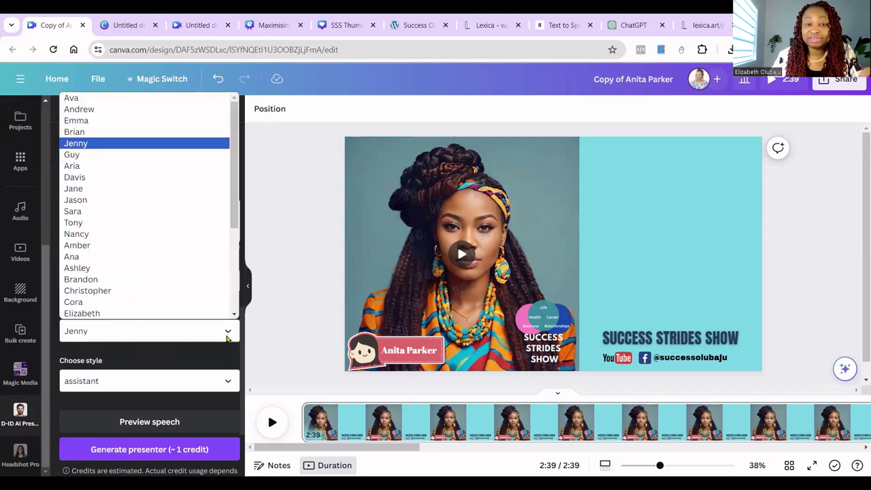
pyautogui.click(163, 425)
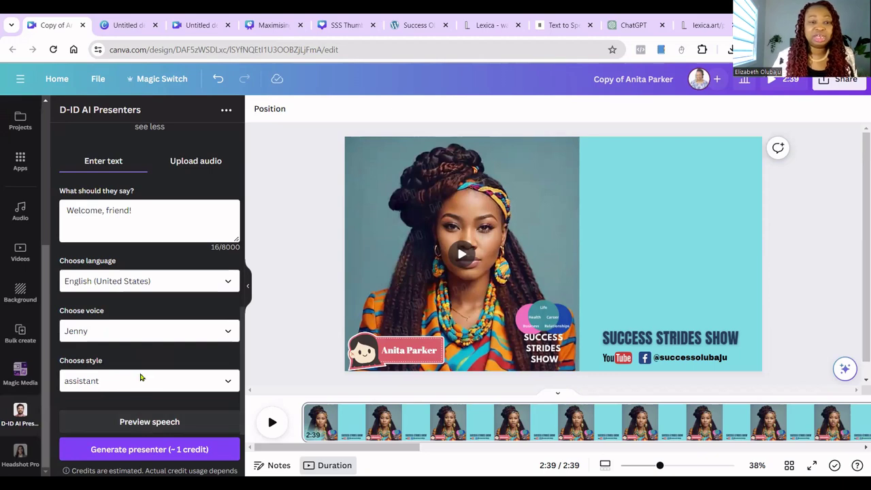
# - Review the D-ID style setting, credit information, chosen presenter, audio upload option and presenter generation option
pyautogui.scroll(-2, 142, 378)
pyautogui.scroll(3, 151, 402)
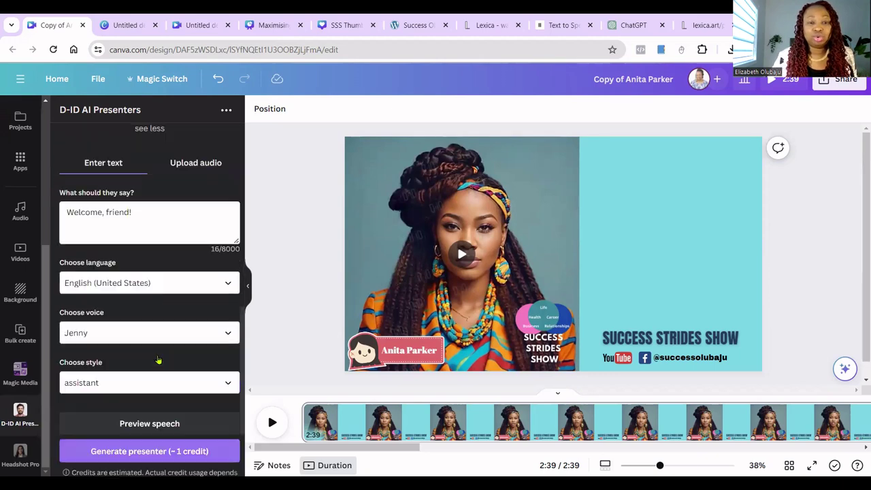
pyautogui.scroll(-2, 145, 378)
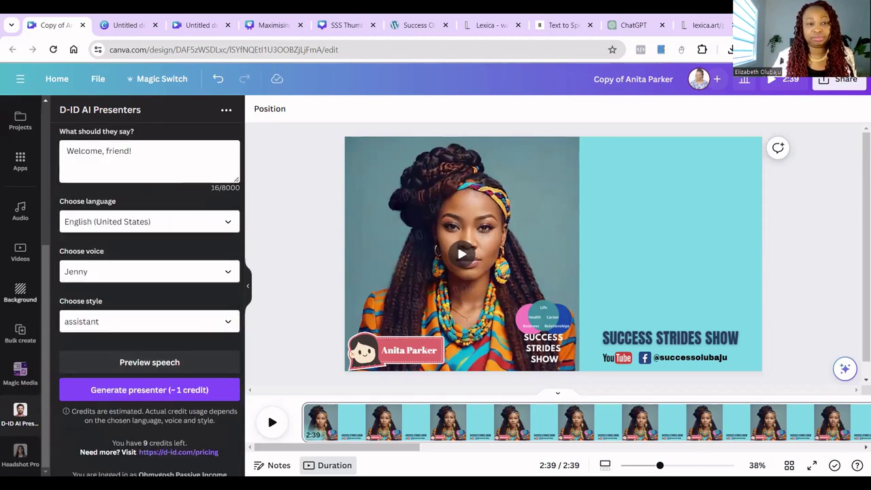
pyautogui.scroll(-1, 153, 272)
pyautogui.scroll(10, 157, 281)
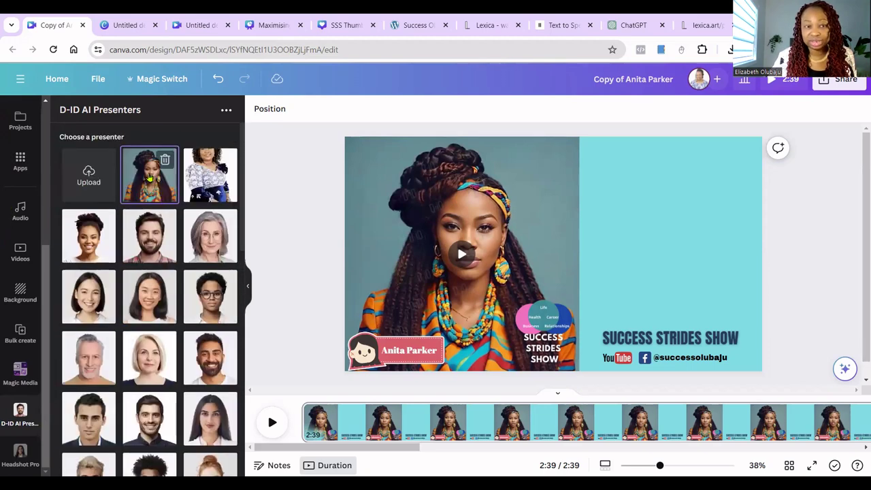
pyautogui.scroll(-4, 146, 197)
pyautogui.scroll(-2, 144, 208)
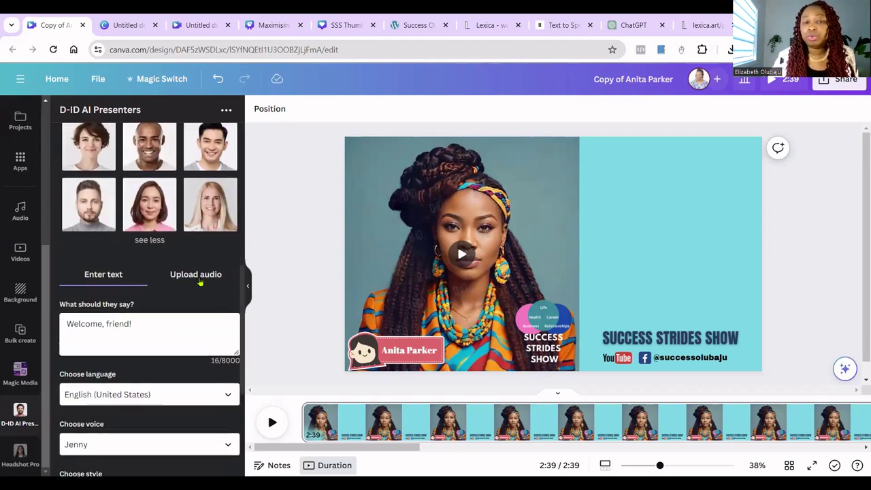
pyautogui.scroll(-4, 214, 281)
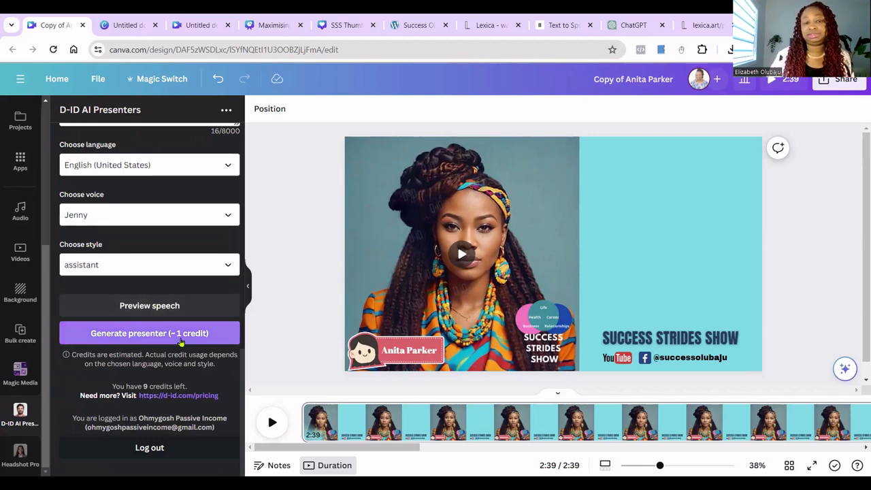
pyautogui.click(181, 342)
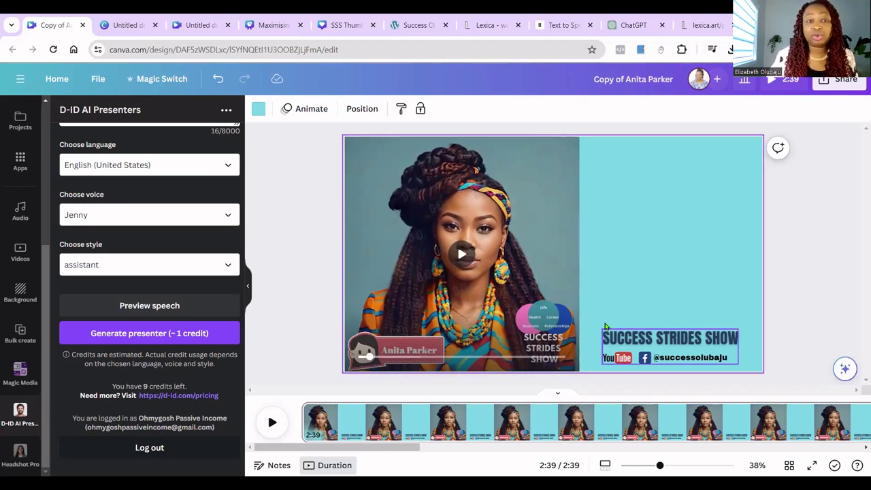
# - Switch to the untitled Canva video design that contains the business meeting clips
pyautogui.click(124, 25)
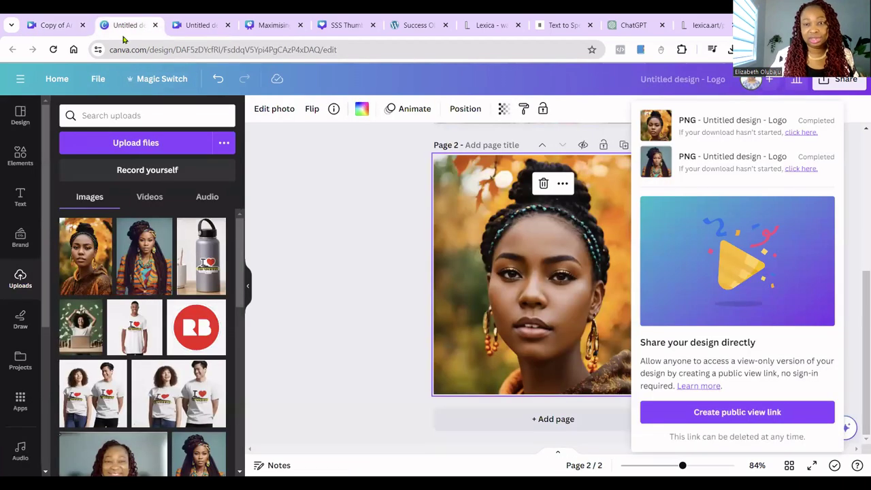
pyautogui.click(180, 25)
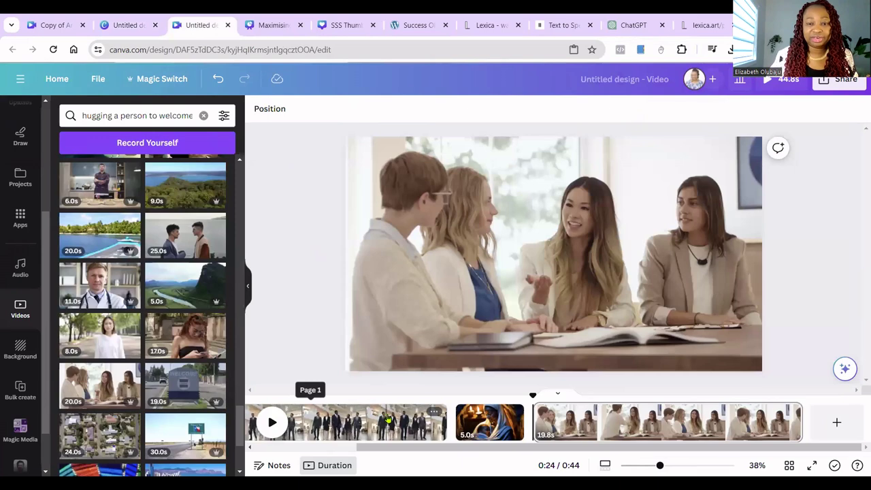
# - Review the business meeting video's timeline and the slides of the "Maximising your potential 2024" presentation, clearing its element search
pyautogui.moveTo(412, 448); pyautogui.dragTo(261, 451)
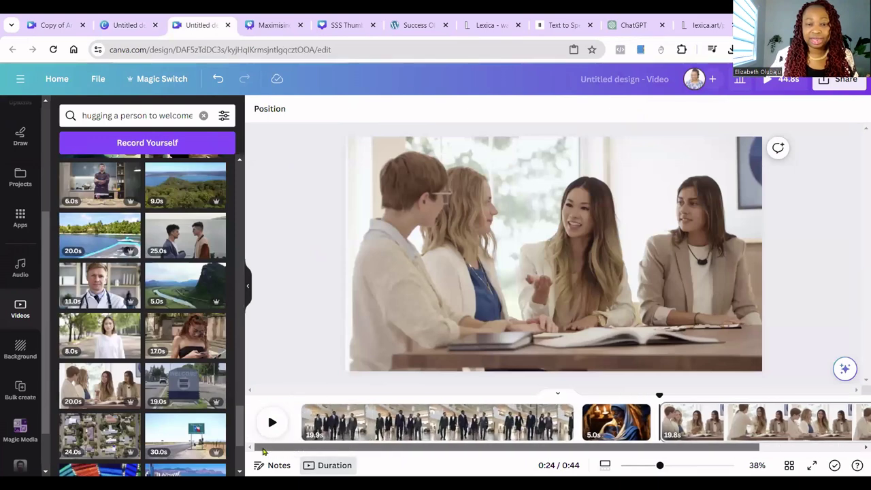
pyautogui.click(267, 29)
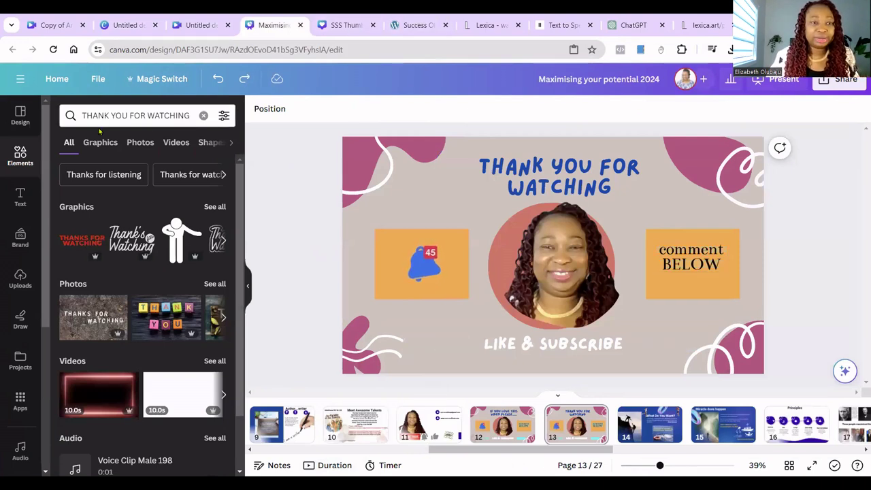
pyautogui.click(204, 118)
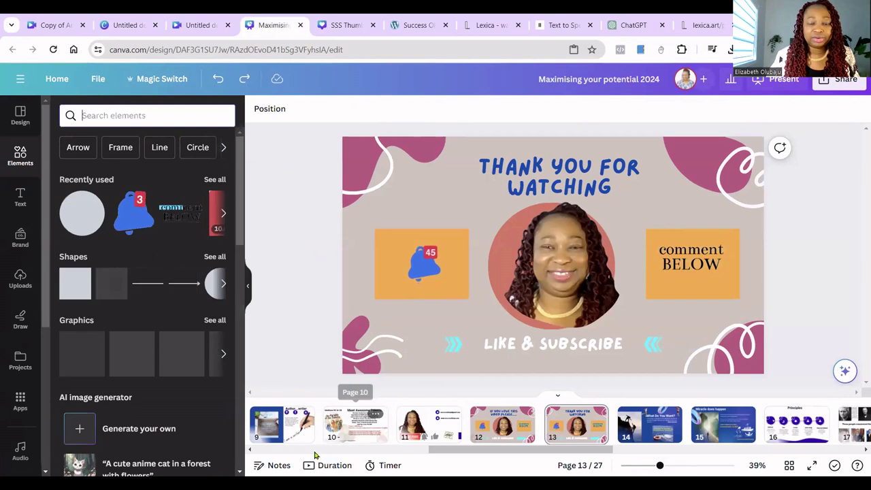
pyautogui.moveTo(438, 452); pyautogui.dragTo(249, 454)
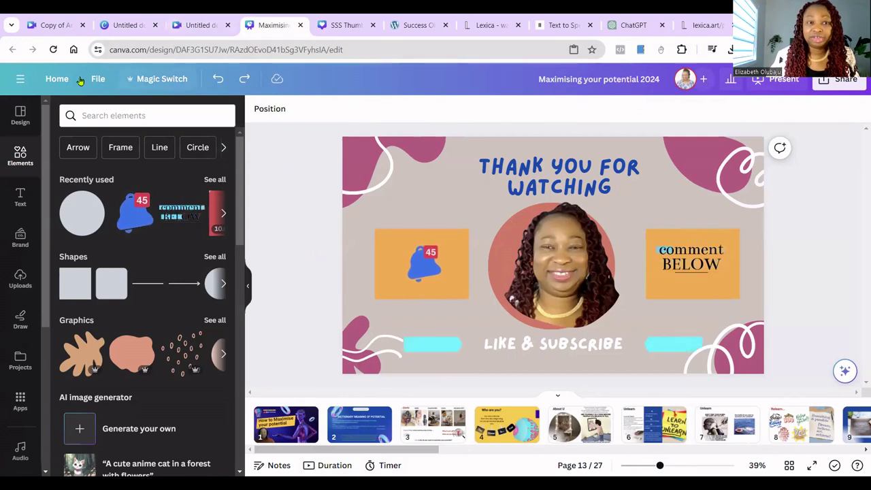
# - Create a new YouTube Livestream Video design by searching the design types for "video"
pyautogui.click(30, 119)
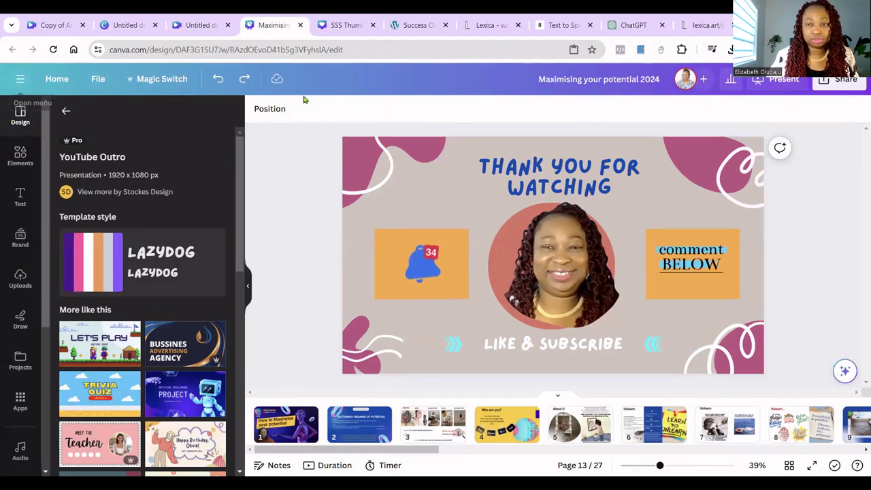
pyautogui.click(21, 79)
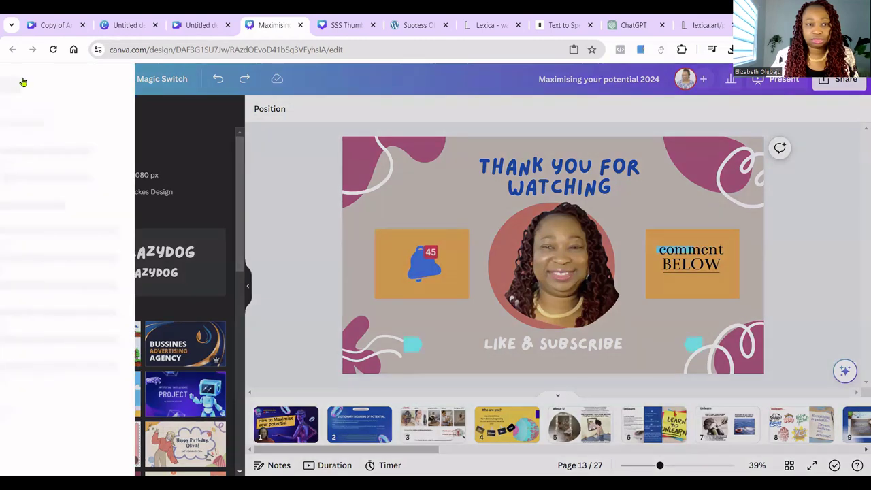
pyautogui.click(68, 111)
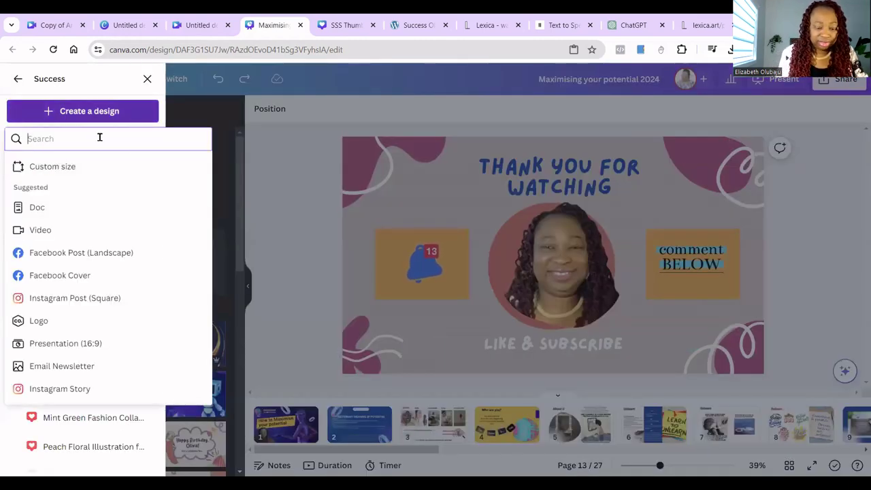
pyautogui.write('video')
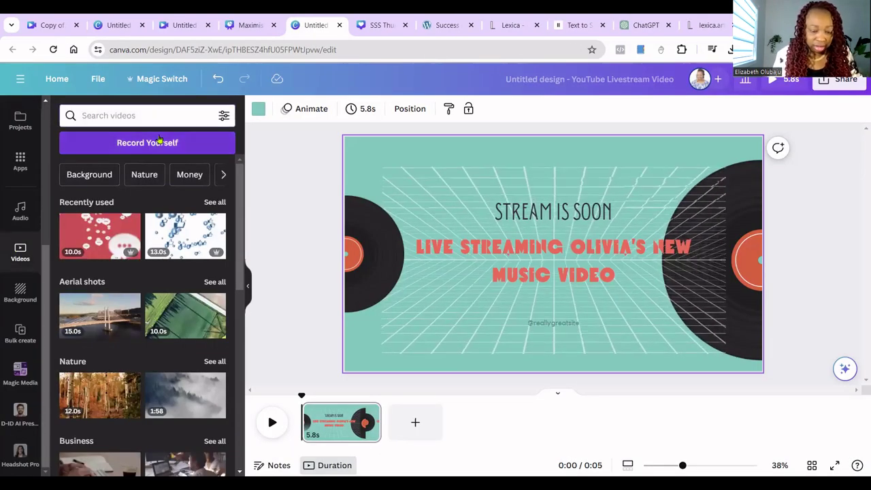
# - Search the stock videos for "news" and add the 20-second red world map clip to the page
pyautogui.write('news')
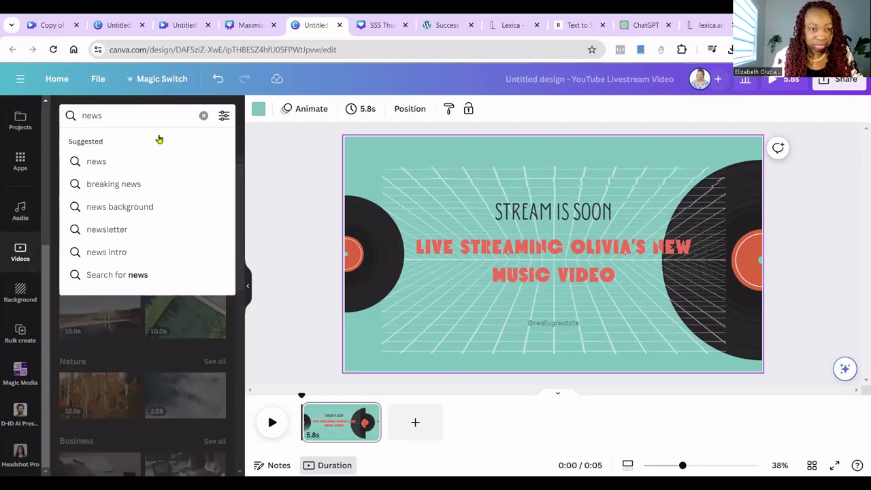
pyautogui.press('Return')
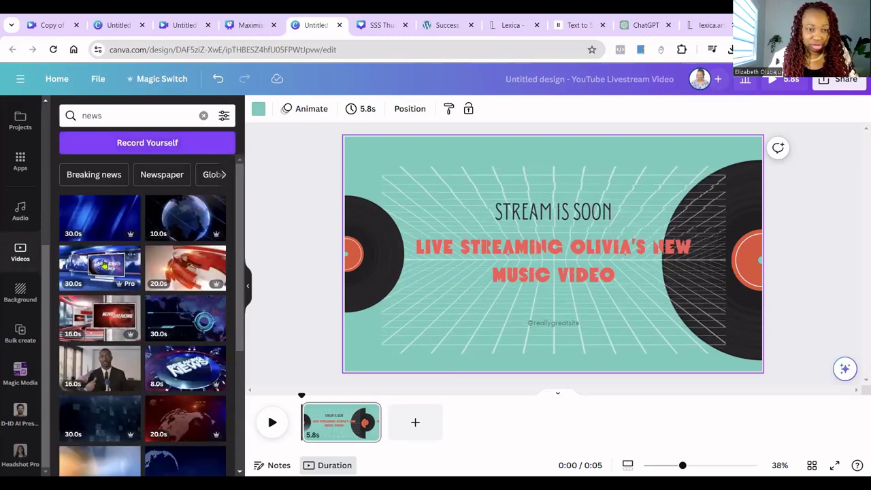
pyautogui.scroll(-3, 104, 266)
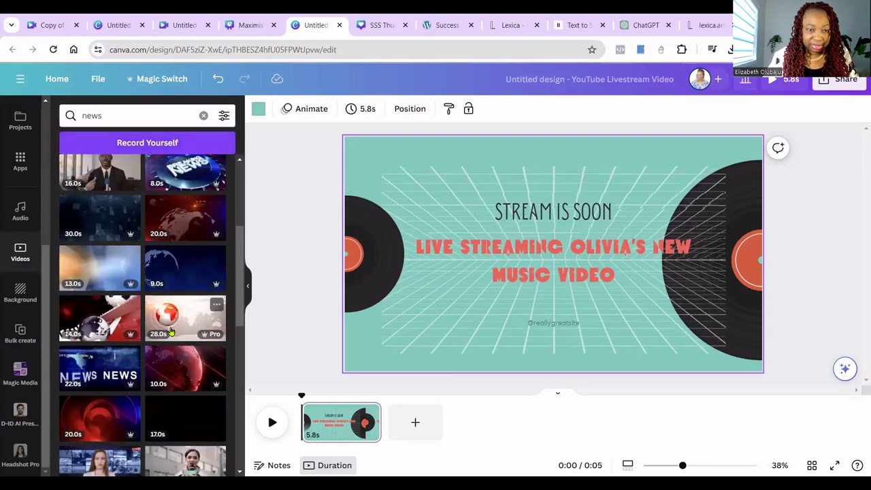
pyautogui.scroll(-5, 170, 333)
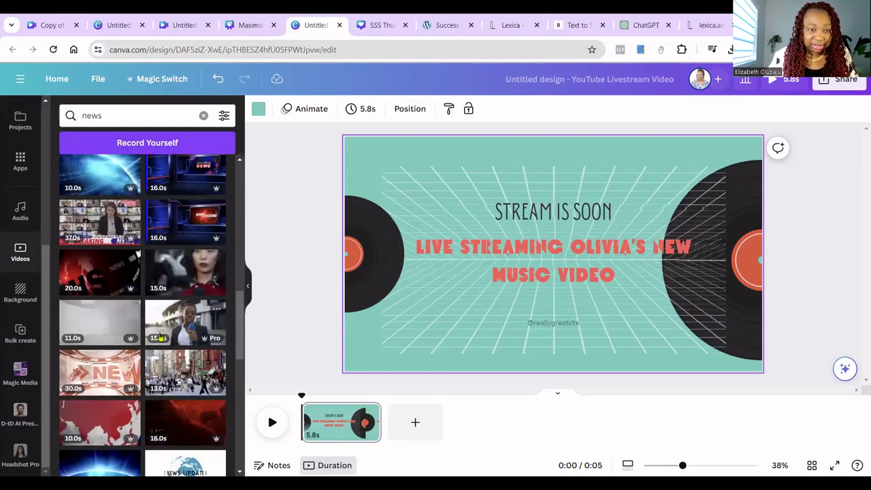
pyautogui.scroll(-5, 159, 337)
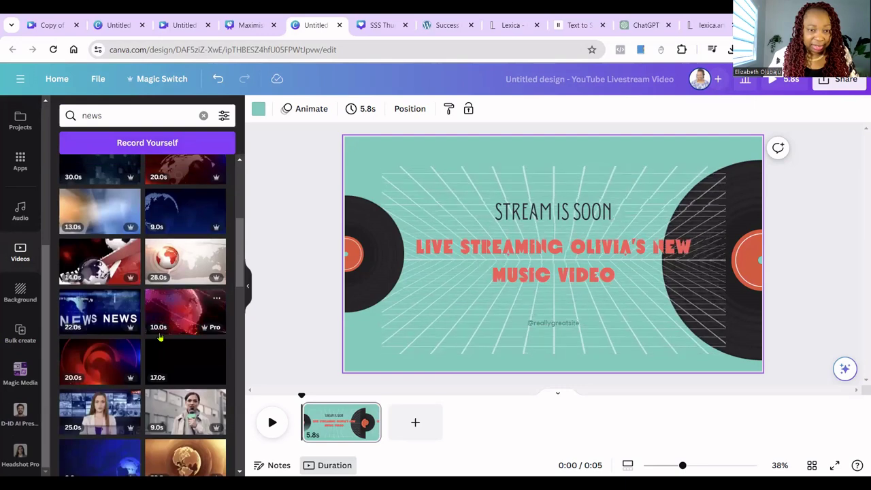
pyautogui.scroll(3, 164, 333)
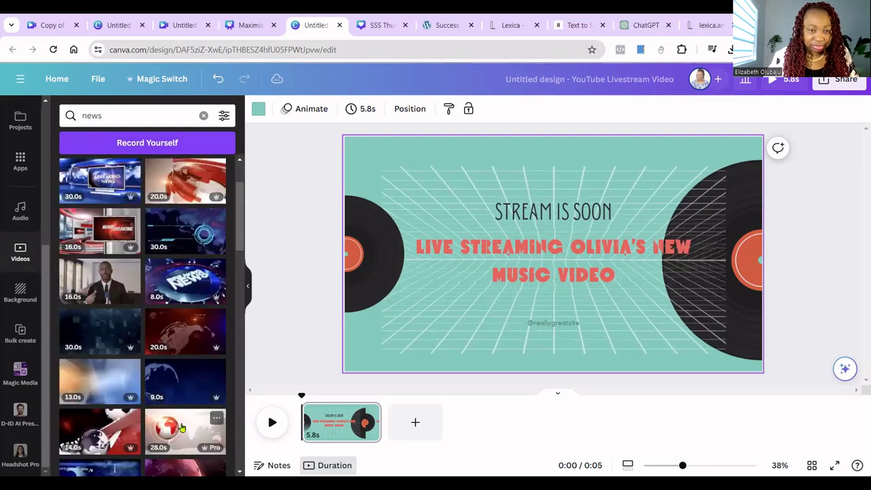
pyautogui.click(176, 326)
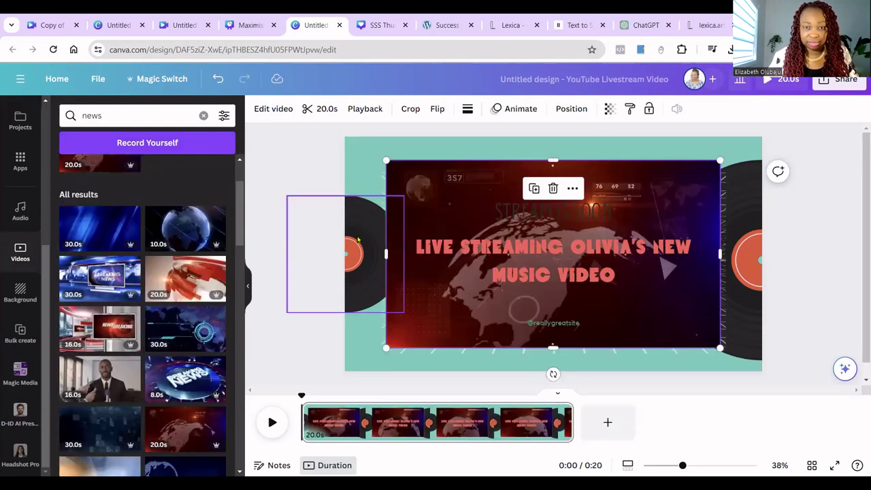
# - Remove the teal page background and set the red news clip as the page's video background
pyautogui.click(361, 175)
pyautogui.press('Delete')
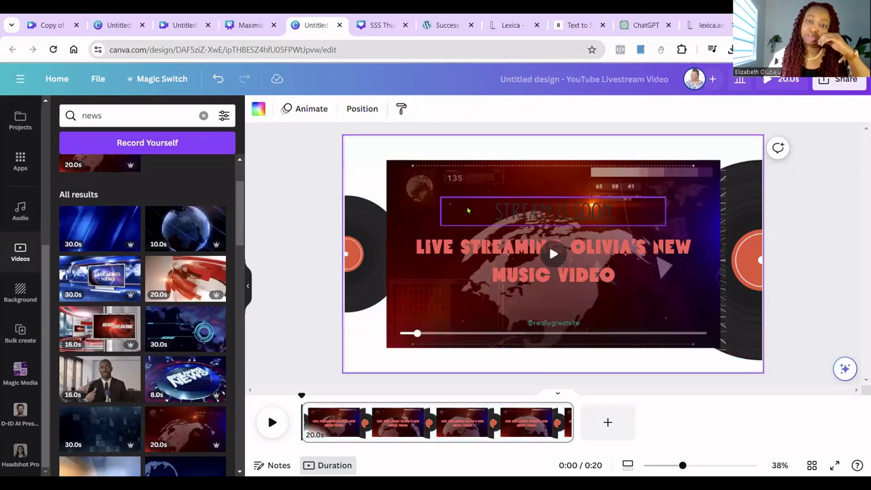
pyautogui.rightClick(410, 196)
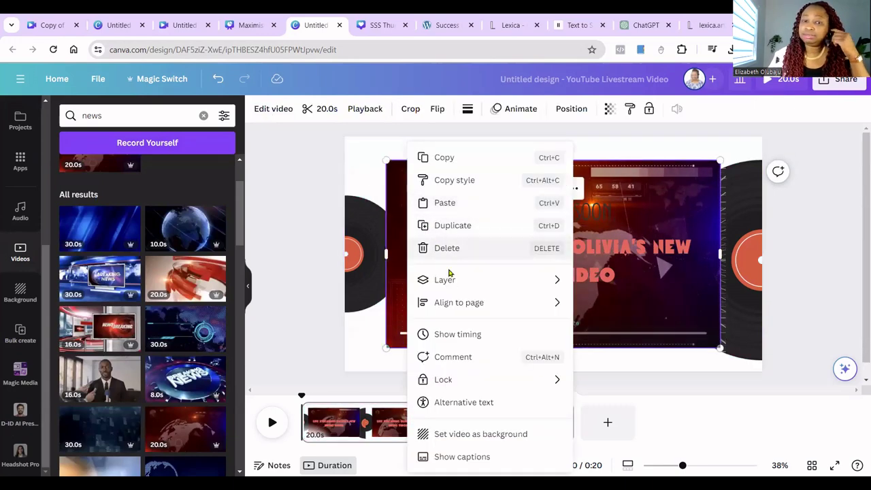
pyautogui.click(395, 177)
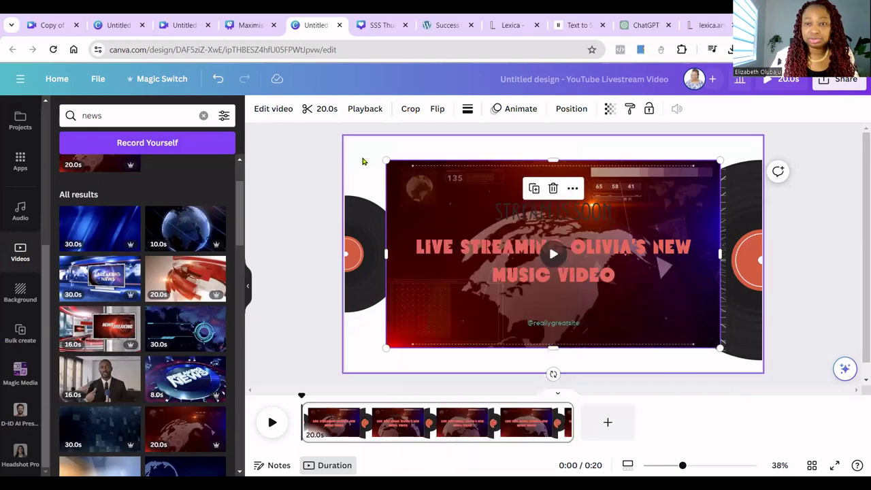
pyautogui.moveTo(683, 176); pyautogui.dragTo(625, 167)
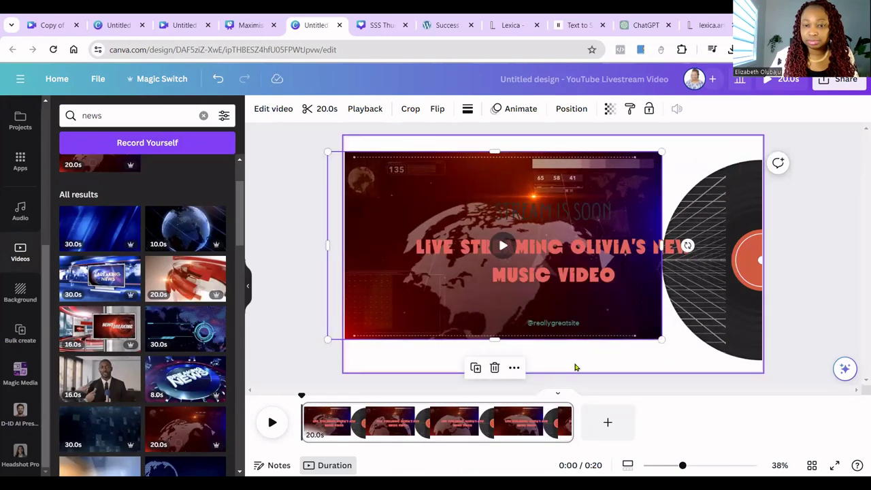
pyautogui.click(514, 369)
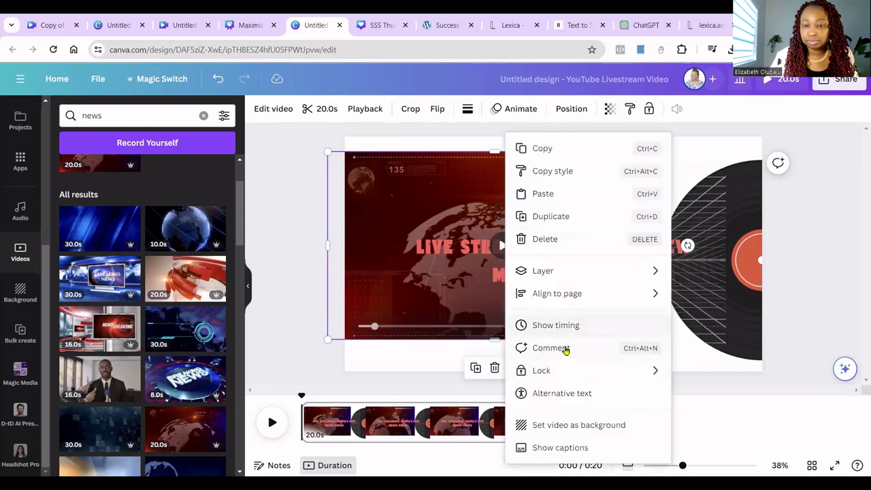
pyautogui.click(558, 425)
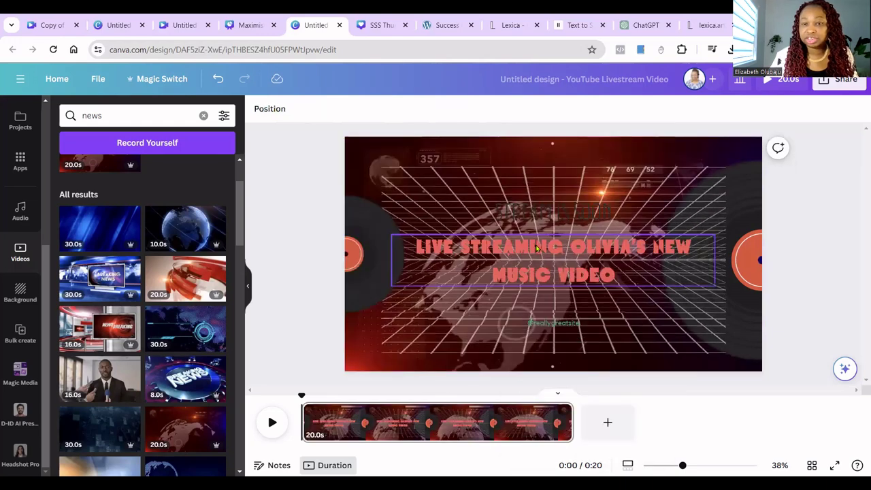
# - Move the live streaming music video heading down to the lower edge of the page
pyautogui.click(421, 263)
pyautogui.click(423, 249)
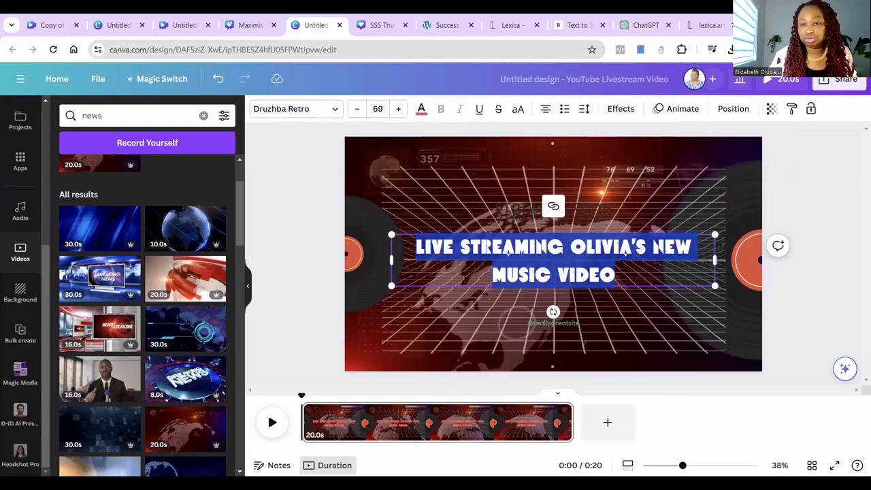
pyautogui.click(745, 347)
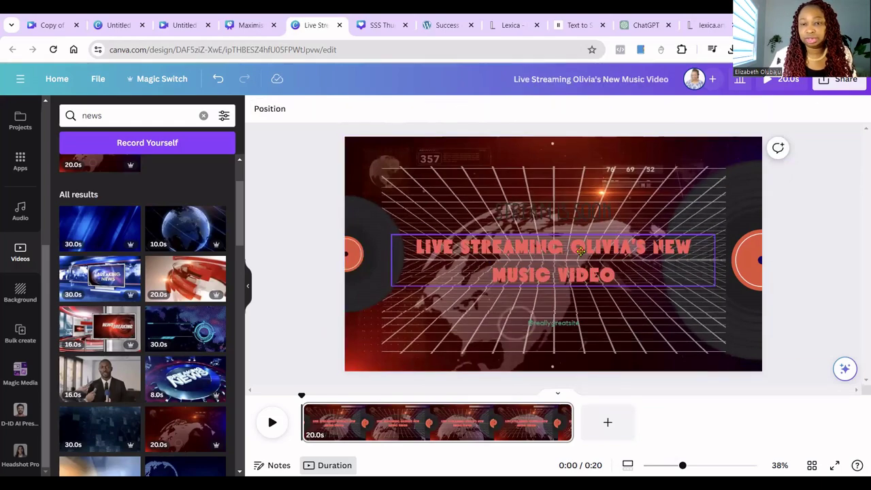
pyautogui.moveTo(580, 249); pyautogui.dragTo(599, 309)
pyautogui.moveTo(599, 309); pyautogui.dragTo(568, 333)
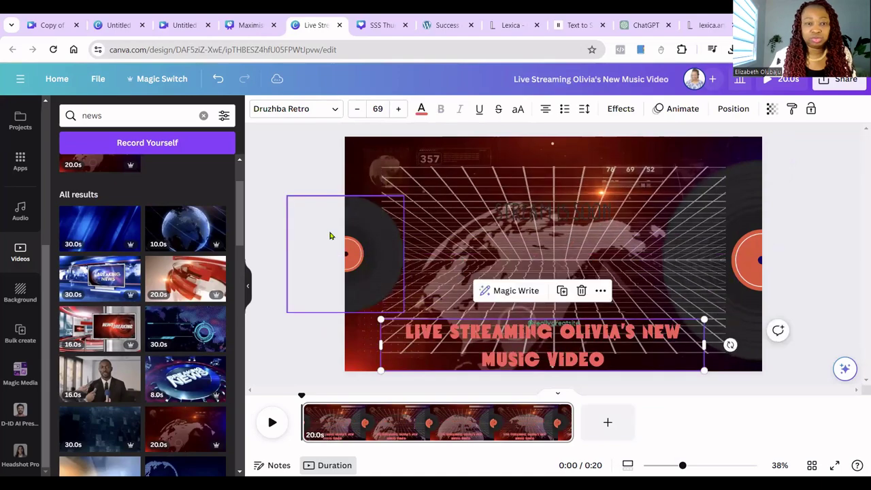
pyautogui.click(301, 195)
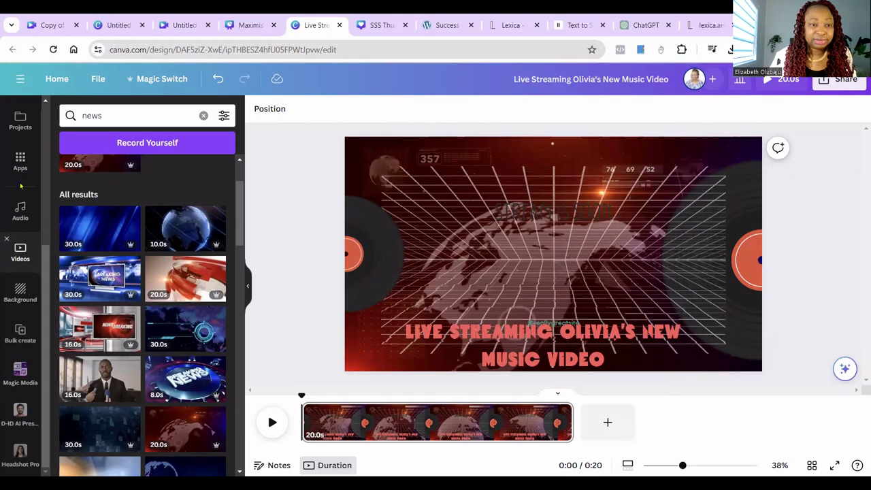
# - Insert the uploaded 2:39 avatar video with the teal side panel and place it against the page's left edge
pyautogui.scroll(3, 28, 346)
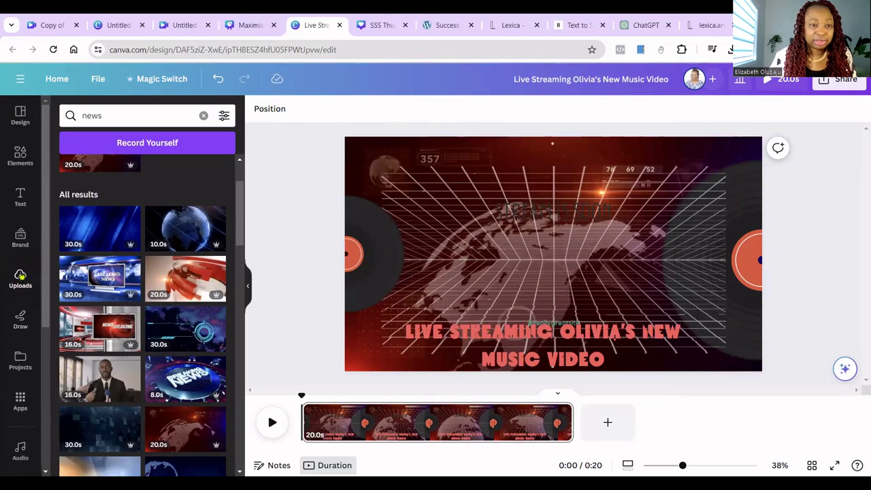
pyautogui.click(21, 276)
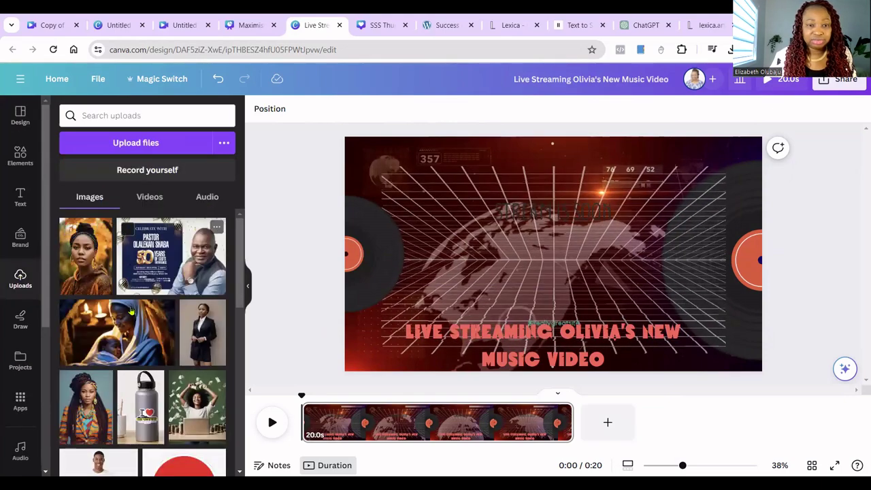
pyautogui.scroll(-3, 131, 307)
pyautogui.scroll(3, 98, 310)
pyautogui.click(150, 197)
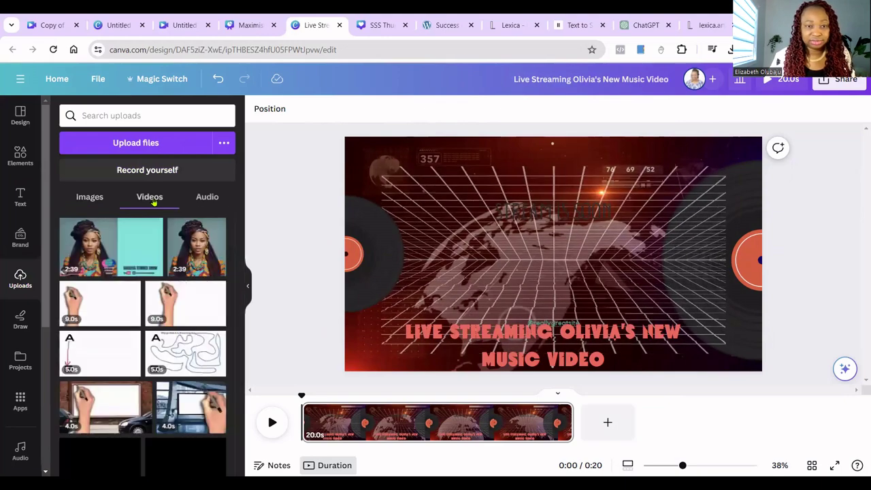
pyautogui.click(94, 255)
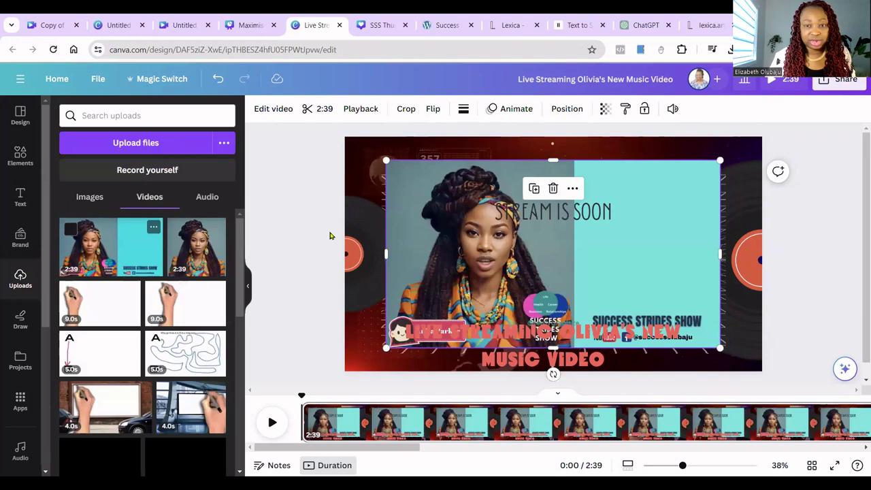
pyautogui.click(553, 255)
pyautogui.moveTo(553, 262); pyautogui.dragTo(451, 266)
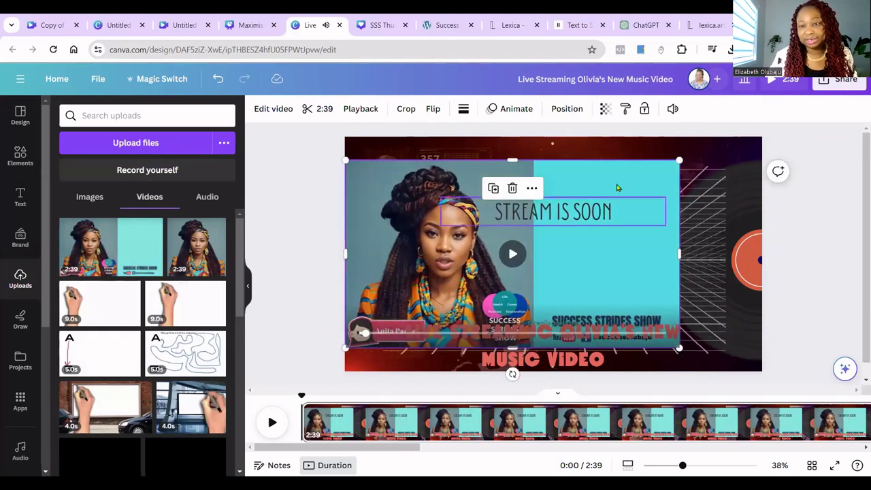
# - Delete the "STREAM IS SOON" text and crop the teal side panel off the avatar video
pyautogui.click(551, 215)
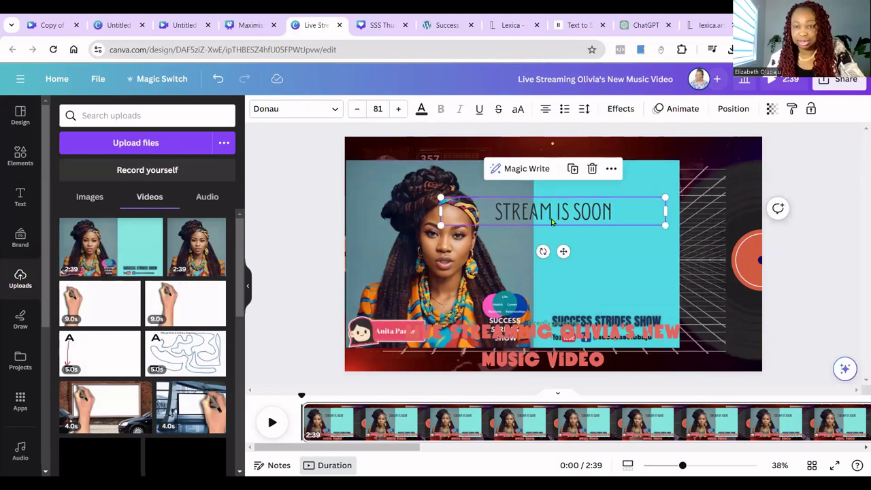
pyautogui.press('Delete')
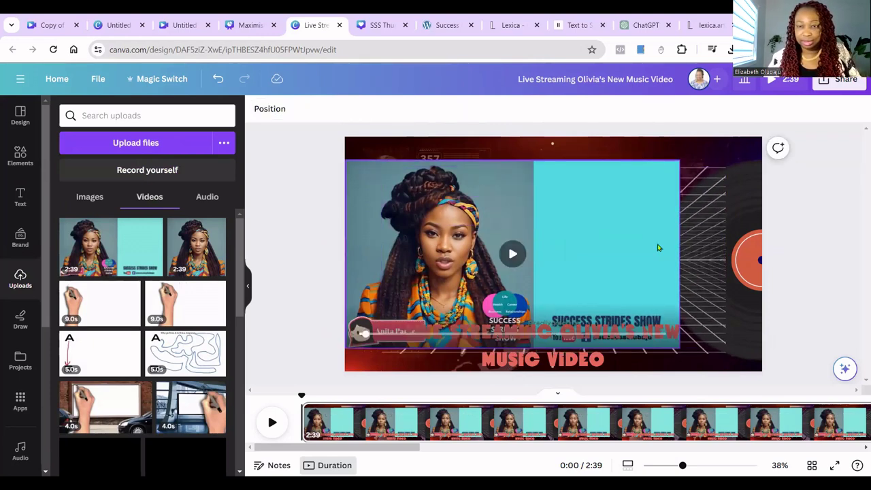
pyautogui.click(661, 235)
pyautogui.moveTo(679, 252); pyautogui.dragTo(530, 253)
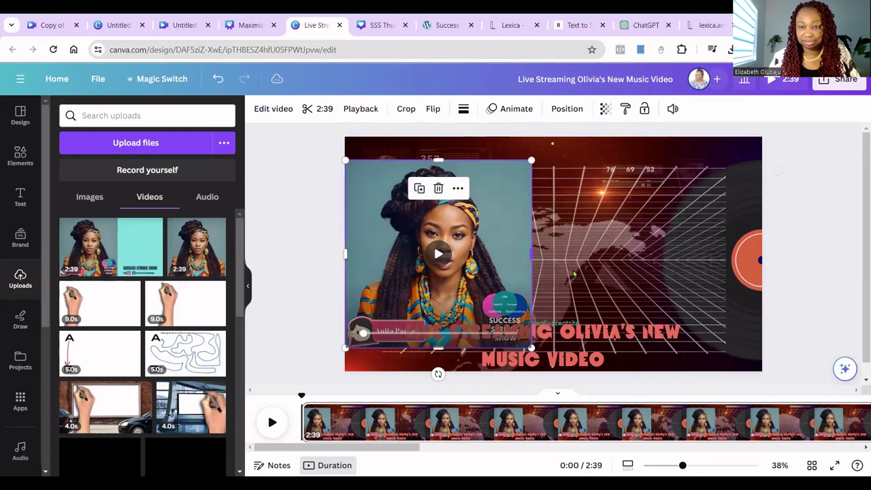
# - Shrink the music video heading to about 856 by 137 and place it at the page's lower-right corner
pyautogui.click(634, 332)
pyautogui.moveTo(634, 332); pyautogui.dragTo(754, 332)
pyautogui.moveTo(601, 337); pyautogui.dragTo(670, 357)
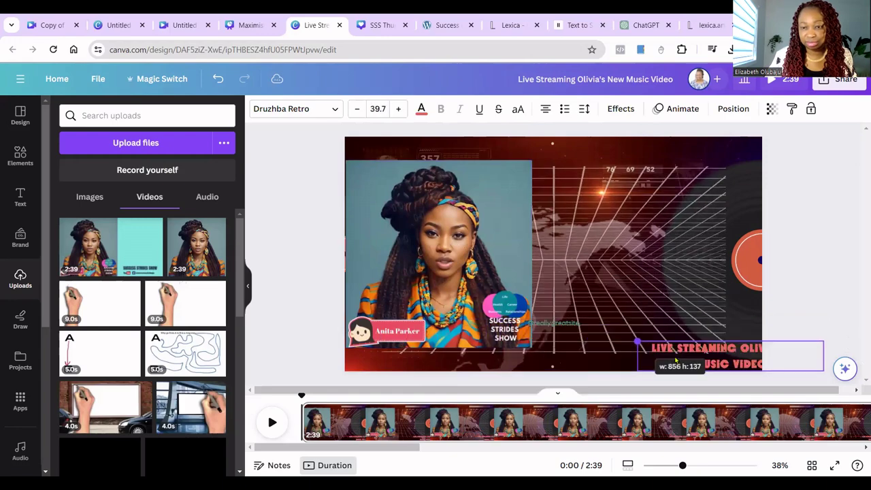
pyautogui.click(620, 352)
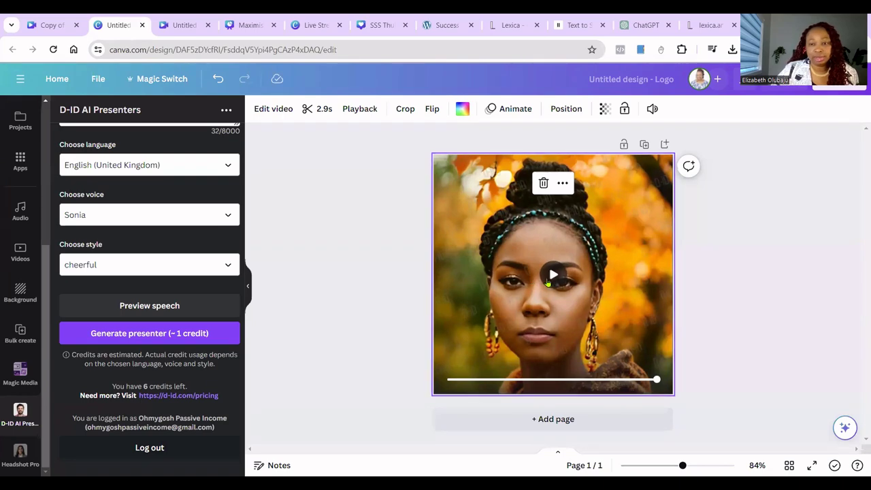
# - Play the woman's avatar video on the page and delete it to leave the page blank
pyautogui.scroll(15, 194, 259)
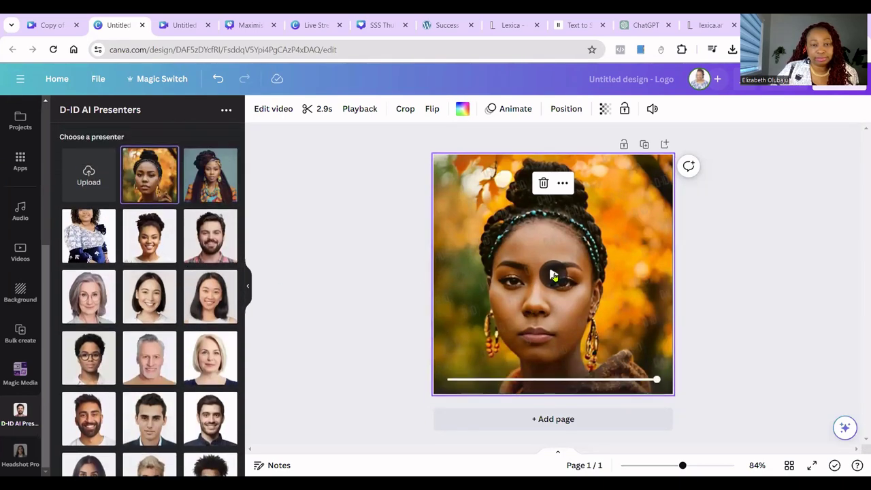
pyautogui.click(554, 275)
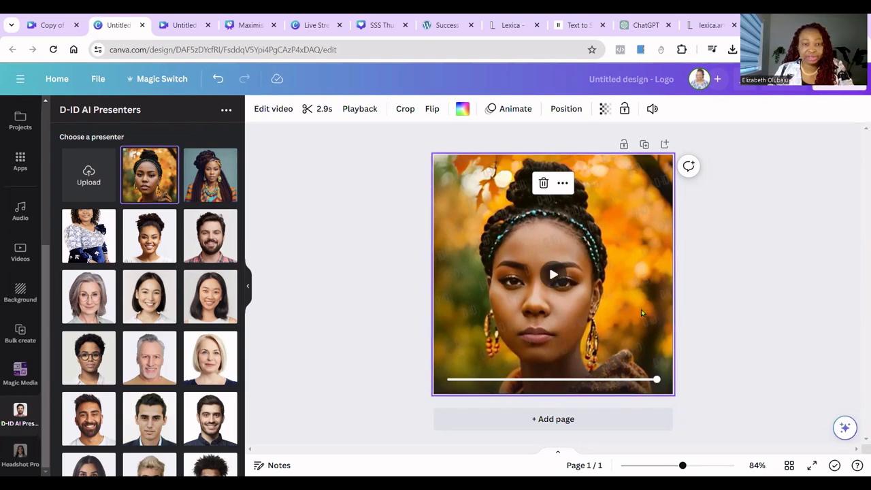
pyautogui.scroll(-5, 203, 315)
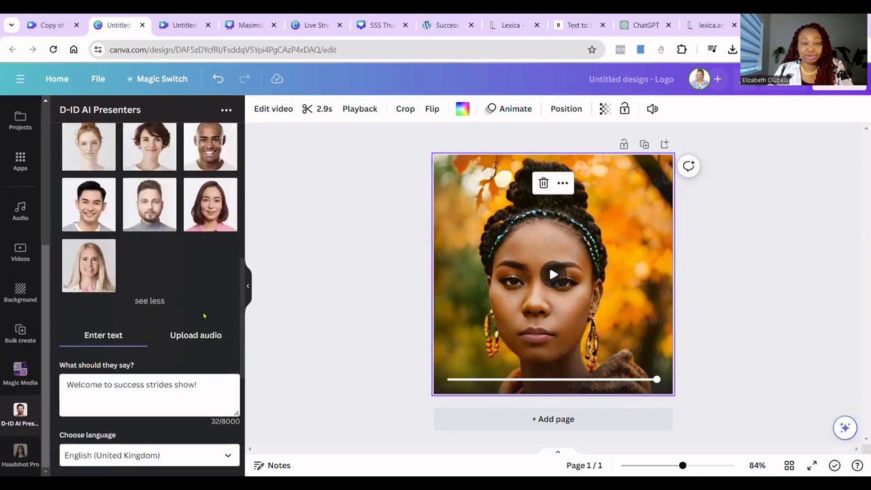
pyautogui.scroll(-4, 203, 315)
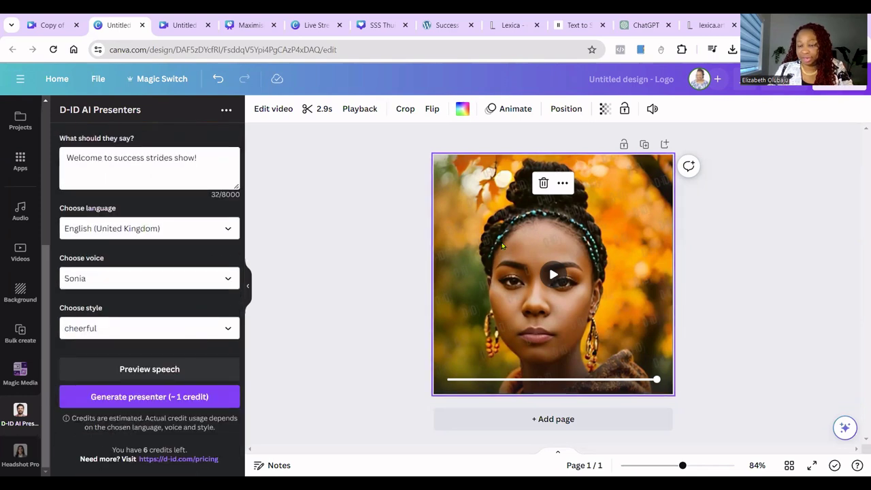
pyautogui.press('Delete')
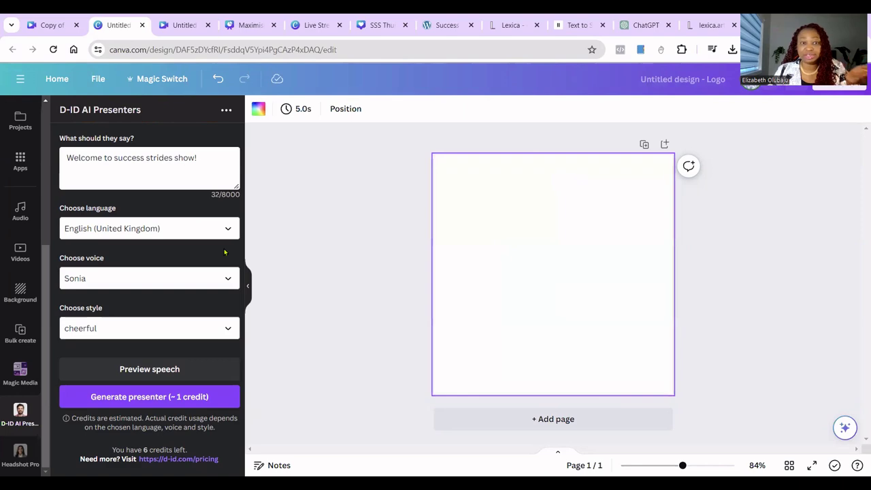
# - Select the smiling bald man in the white T-shirt as the D-ID presenter
pyautogui.scroll(5, 162, 188)
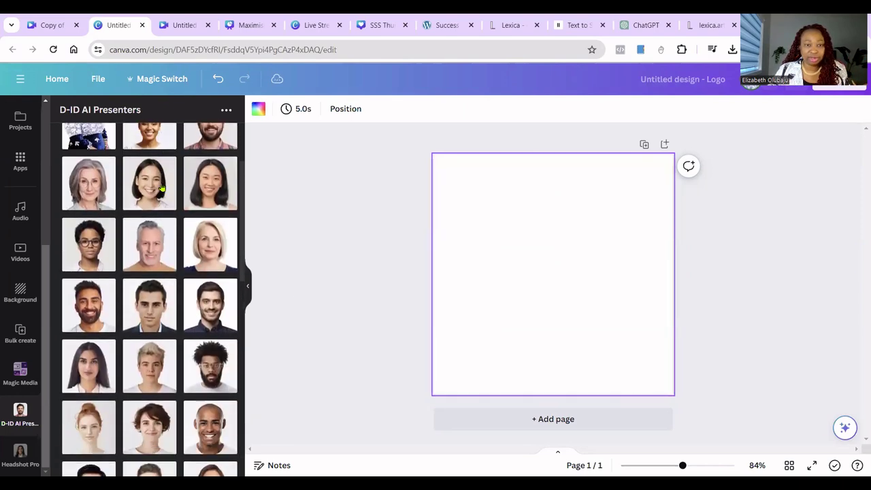
pyautogui.scroll(-4, 165, 188)
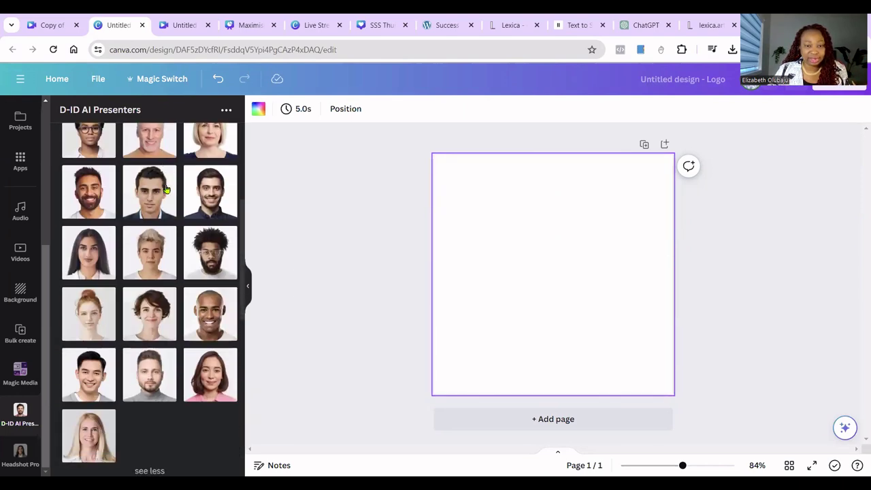
pyautogui.click(213, 313)
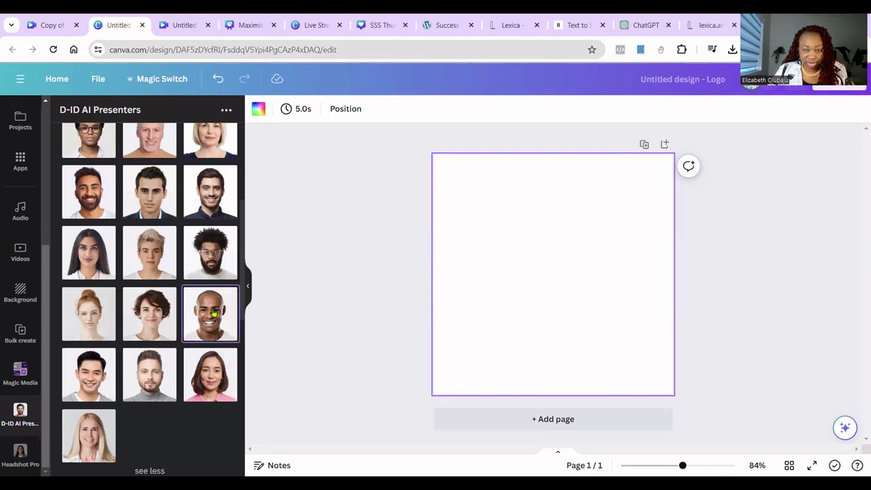
# - Set the presenter's voice to Ethan
pyautogui.scroll(-3, 213, 313)
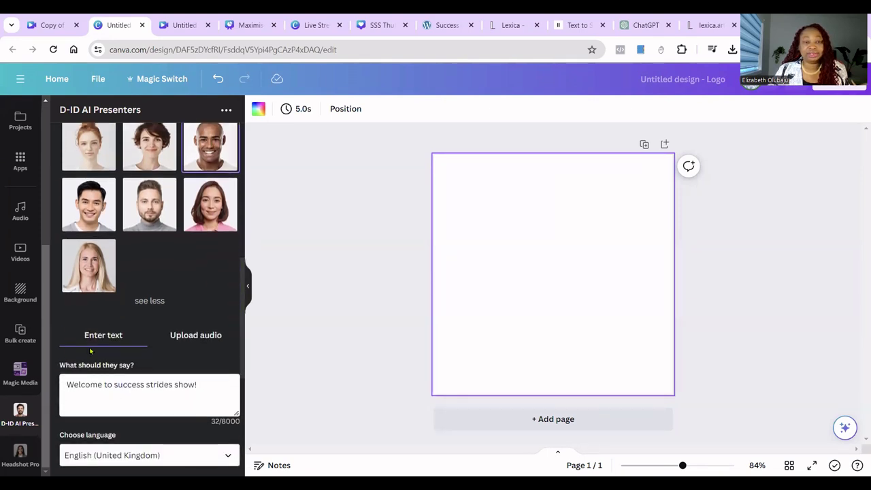
pyautogui.scroll(-3, 151, 336)
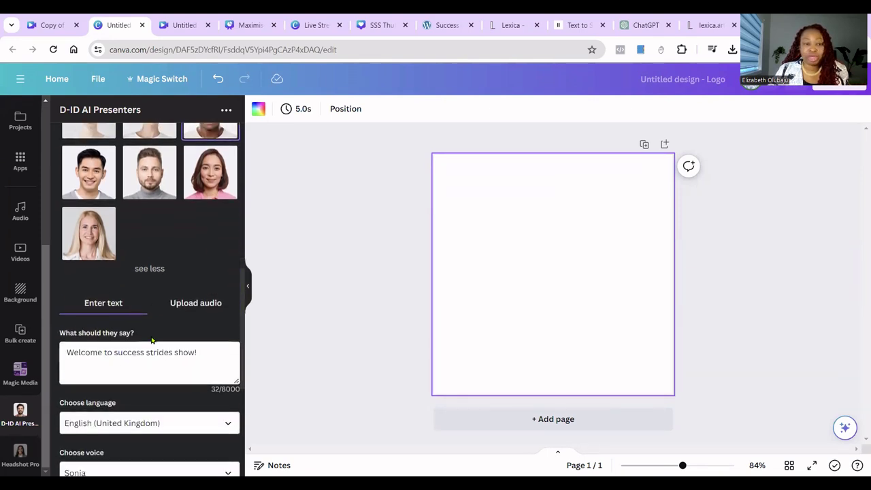
pyautogui.click(223, 337)
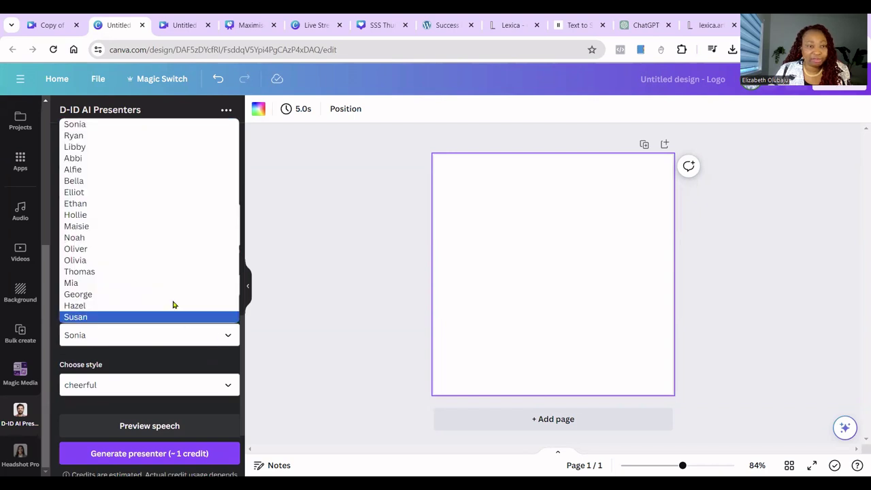
pyautogui.click(105, 212)
pyautogui.scroll(-2, 163, 341)
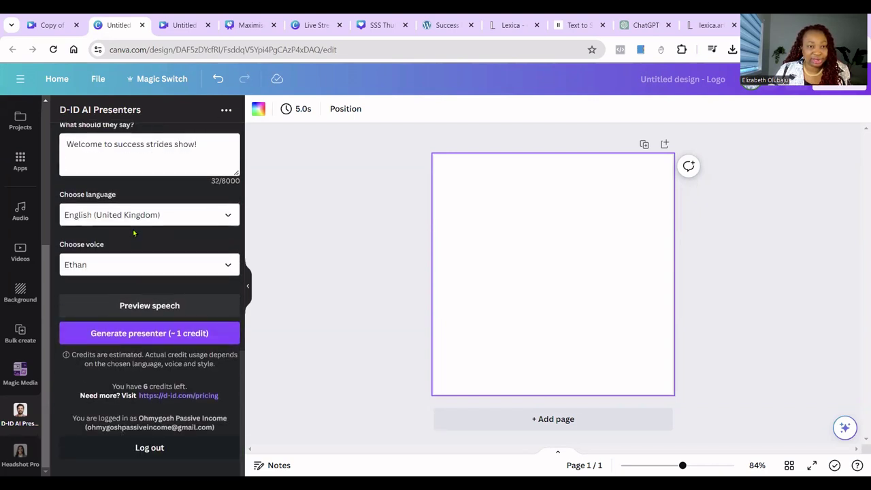
# - Review the presenter's script, voice and available languages, leaving the language selection as it is
pyautogui.scroll(1, 133, 233)
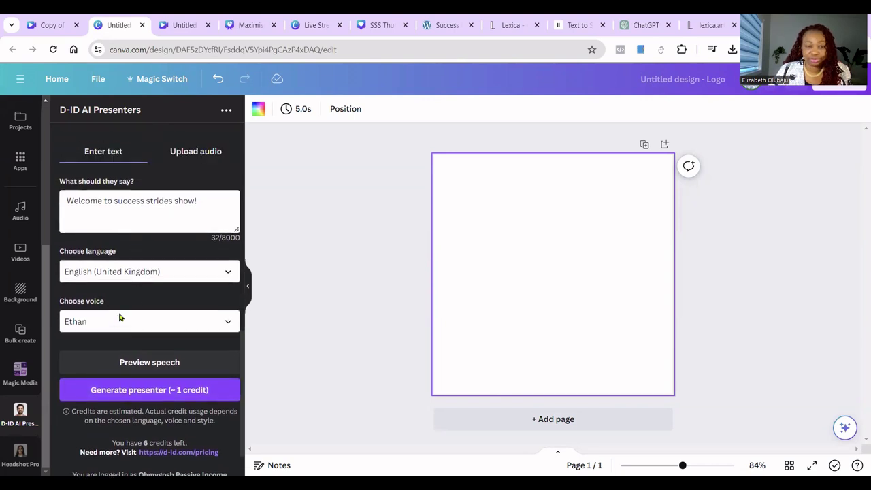
pyautogui.scroll(2, 159, 310)
pyautogui.scroll(-2, 154, 402)
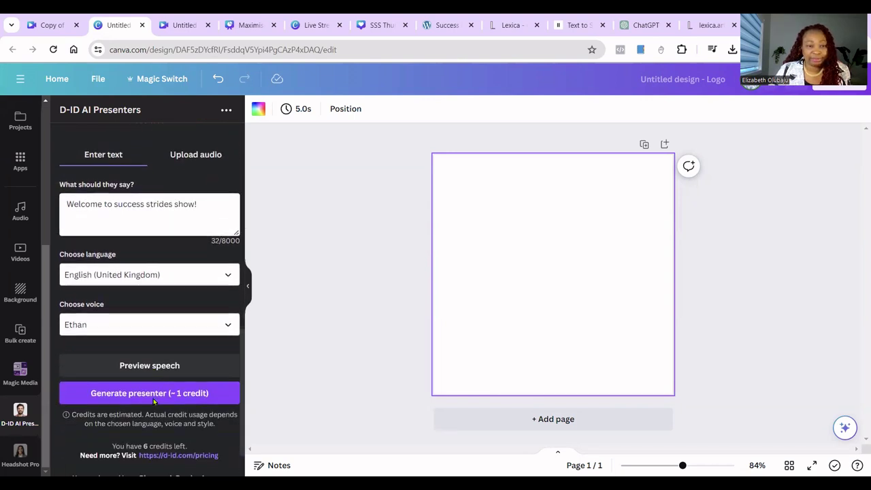
pyautogui.scroll(-1, 123, 347)
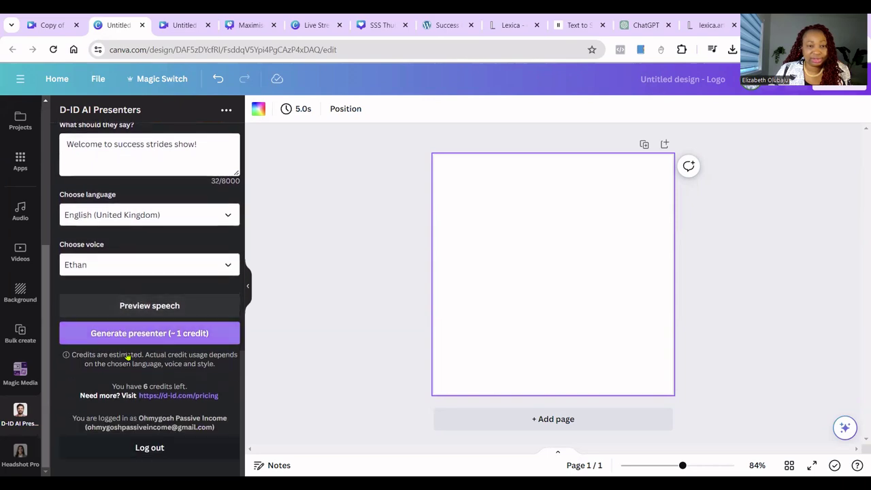
pyautogui.scroll(7, 129, 356)
pyautogui.scroll(-7, 134, 354)
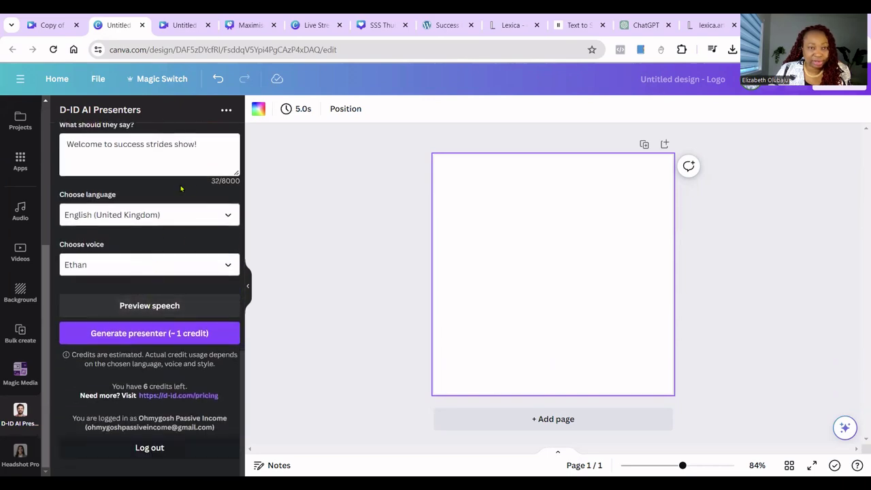
pyautogui.click(221, 217)
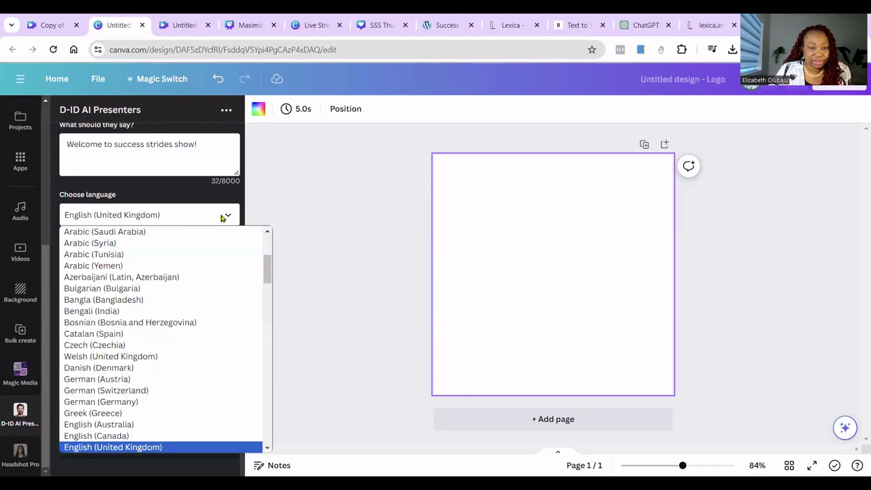
pyautogui.press('Escape')
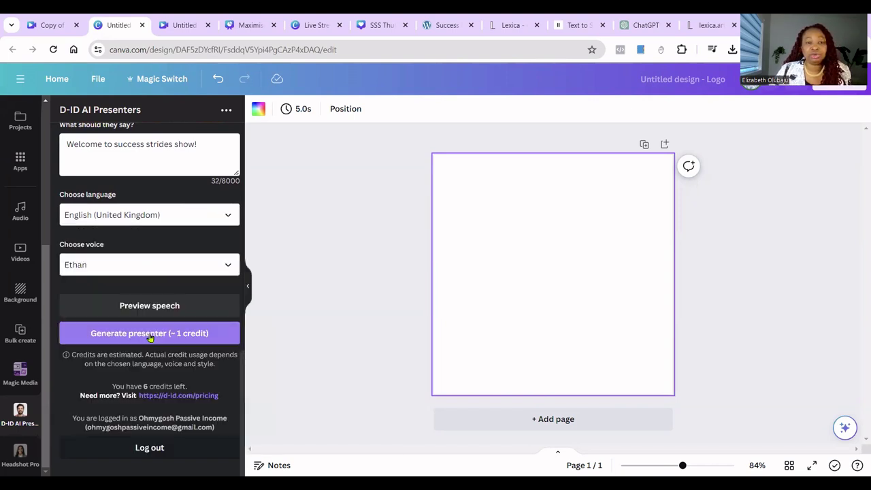
# - Generate the presenter video with the script "Welcome to success strides show!" in English (United Kingdom)
pyautogui.scroll(5, 170, 308)
pyautogui.scroll(-5, 194, 286)
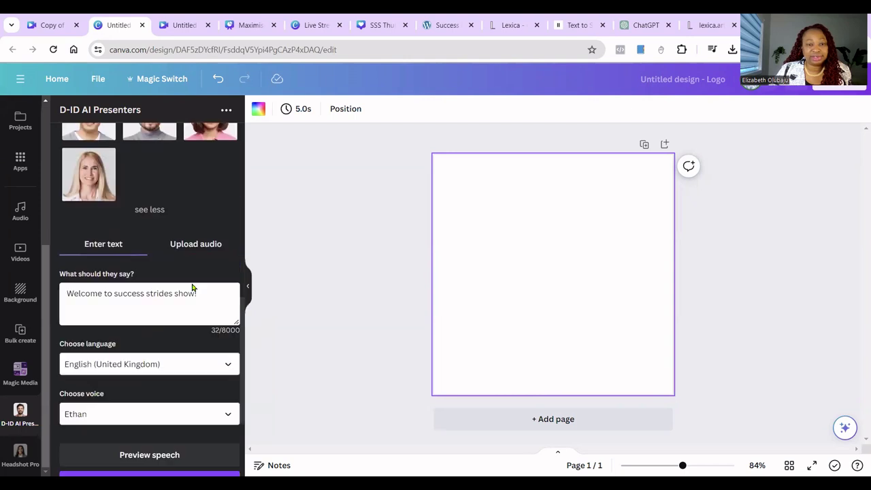
pyautogui.click(144, 335)
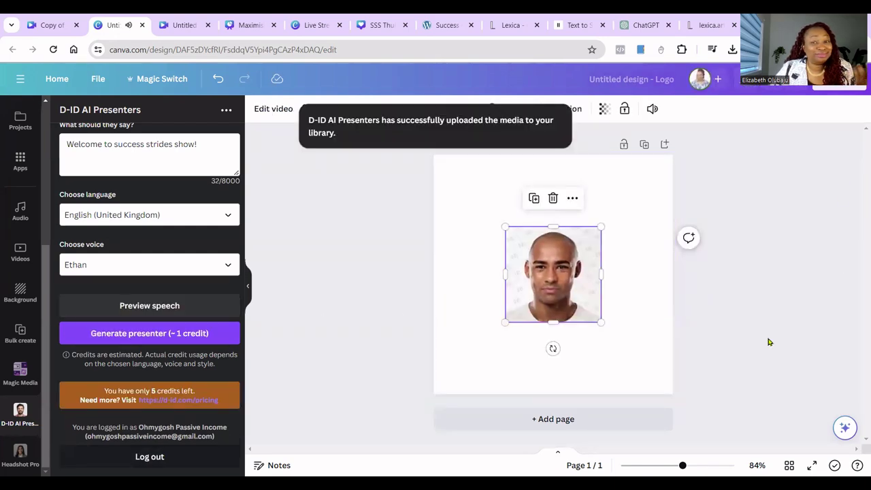
# - Set the generated bald man's video as the page background and play it
pyautogui.moveTo(584, 238)
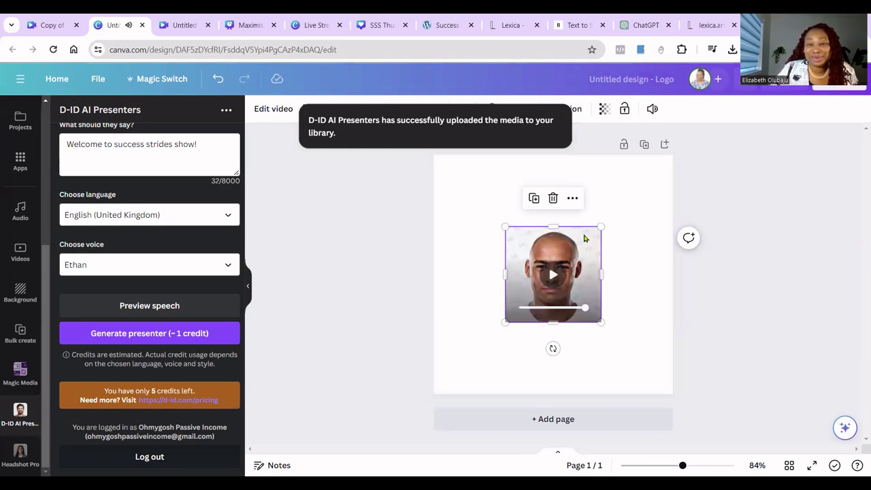
pyautogui.click(572, 198)
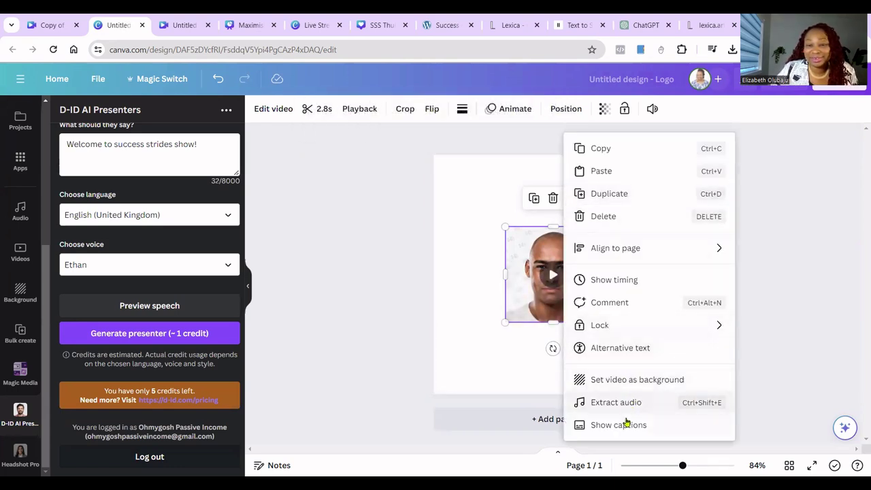
pyautogui.click(625, 381)
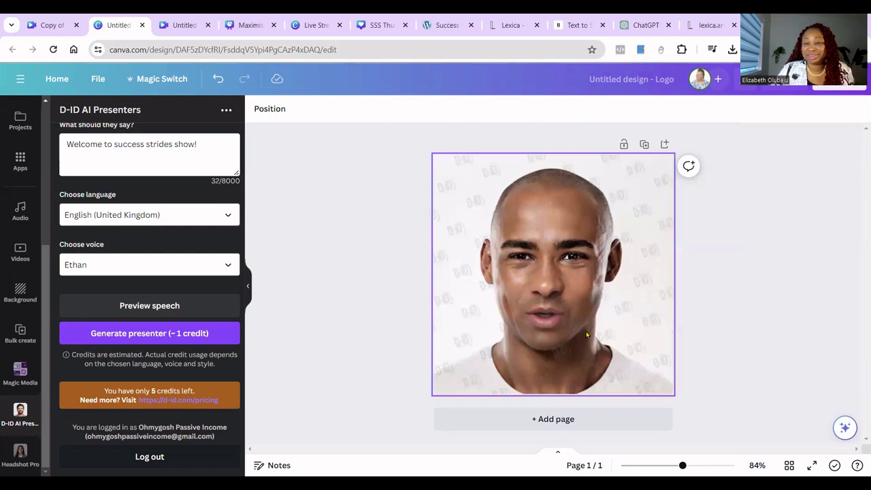
pyautogui.click(562, 302)
pyautogui.click(554, 277)
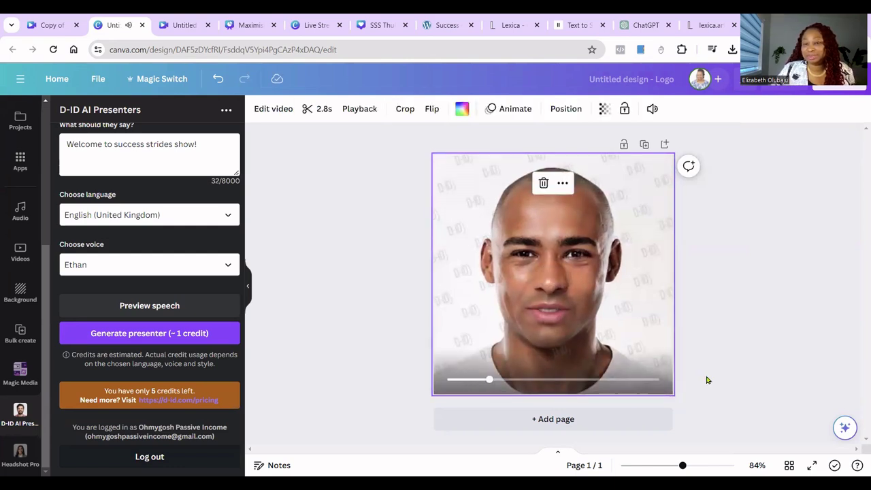